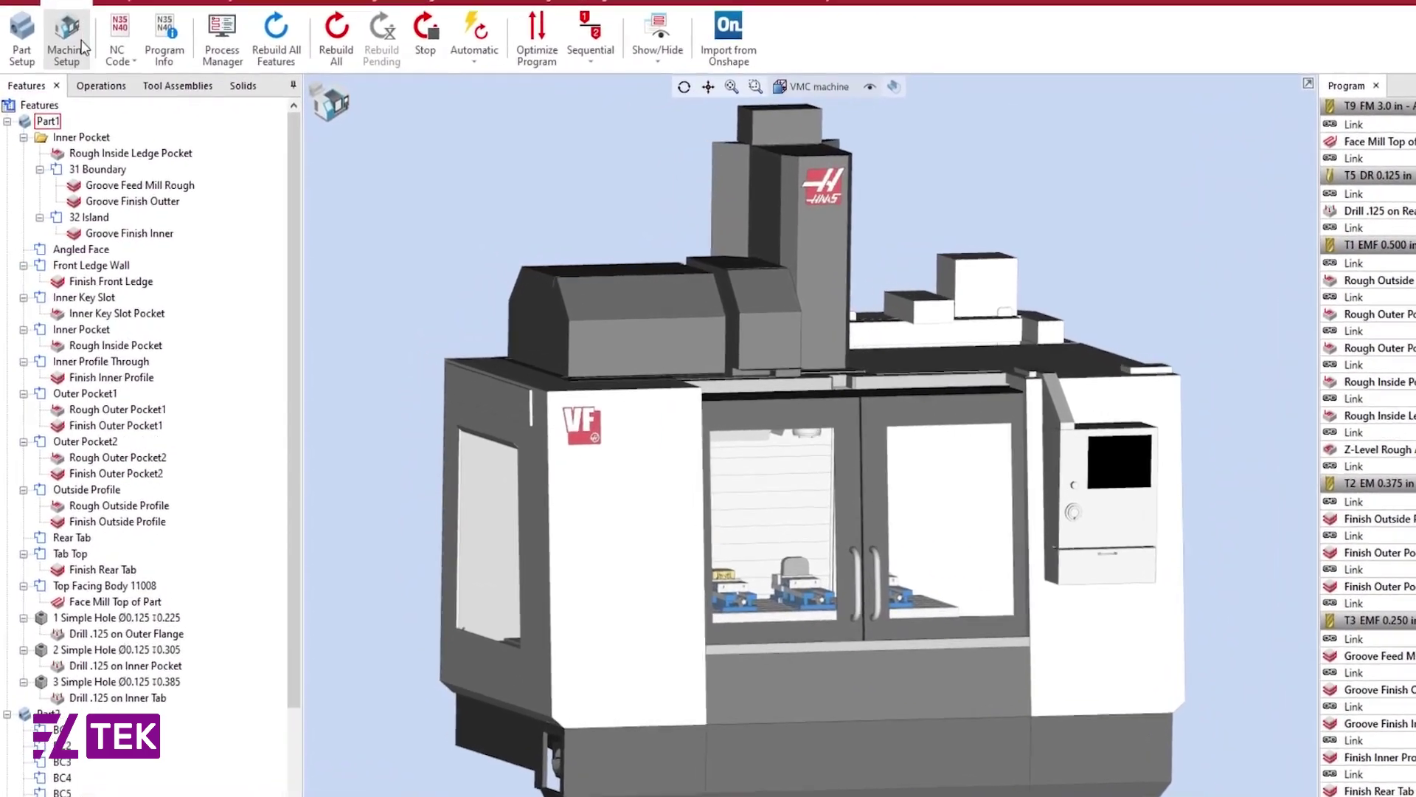
- Replace the Haas_VF-4SS machine in the machine setup with the OKUMA MB-5000HII .mprj machine definition file
left_click(64, 40)
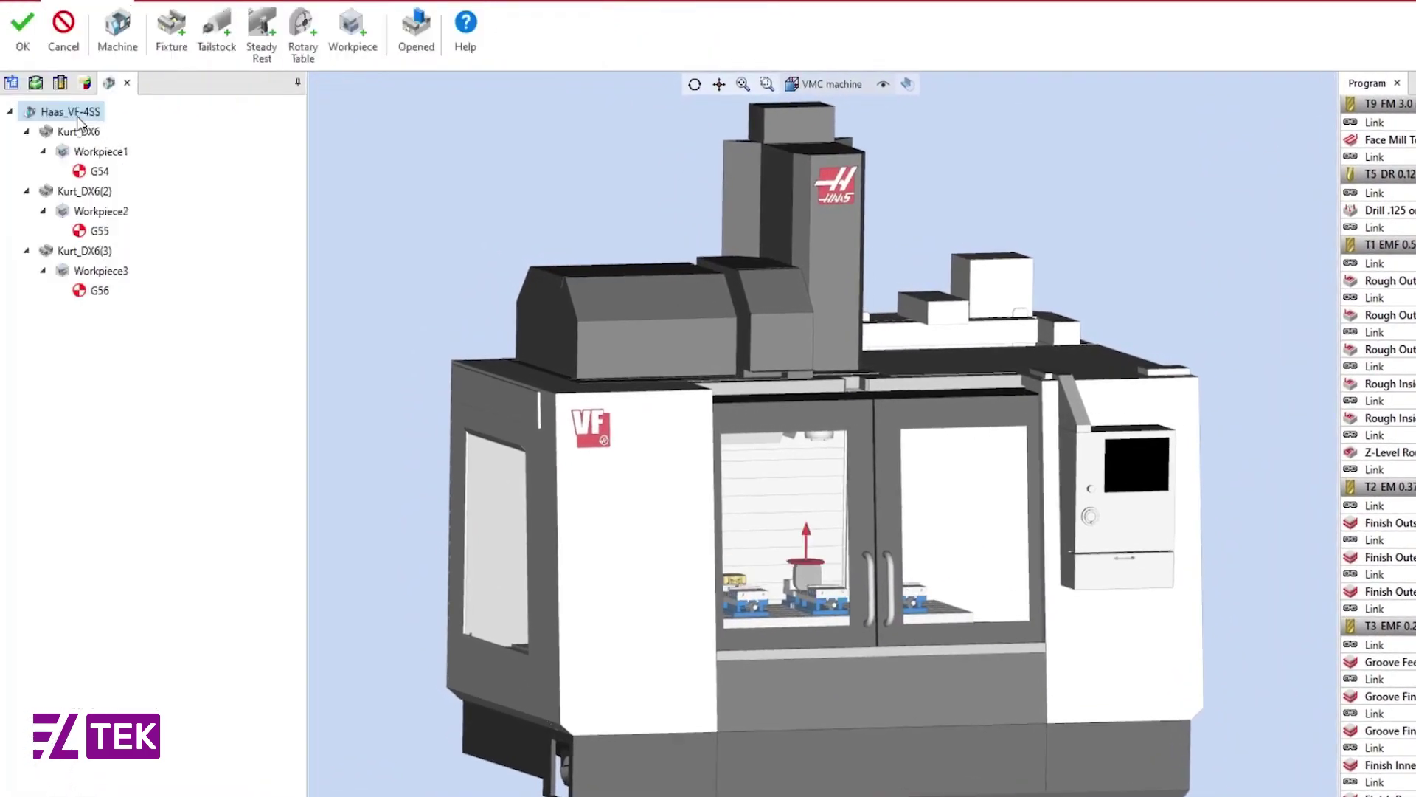
double_click(76, 117)
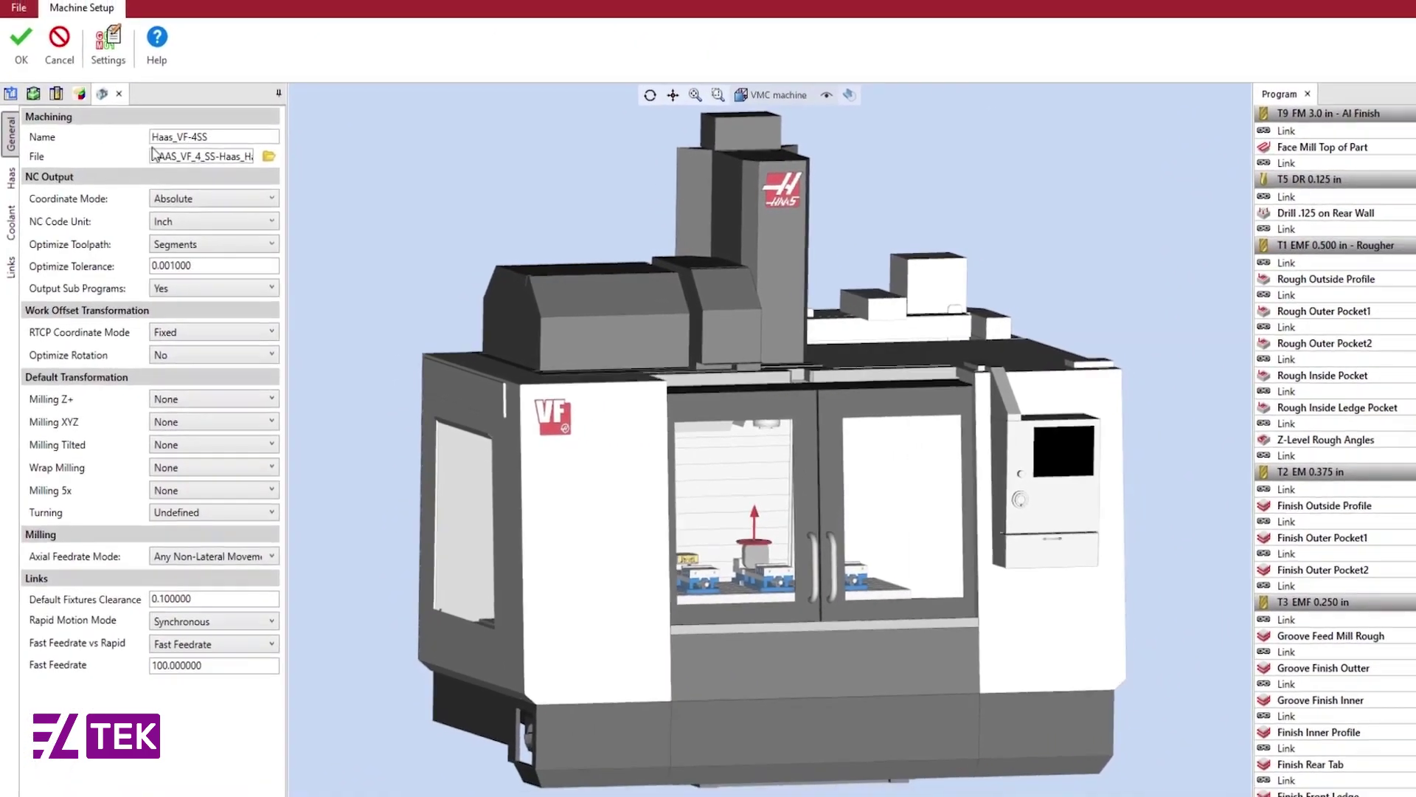
left_click(268, 156)
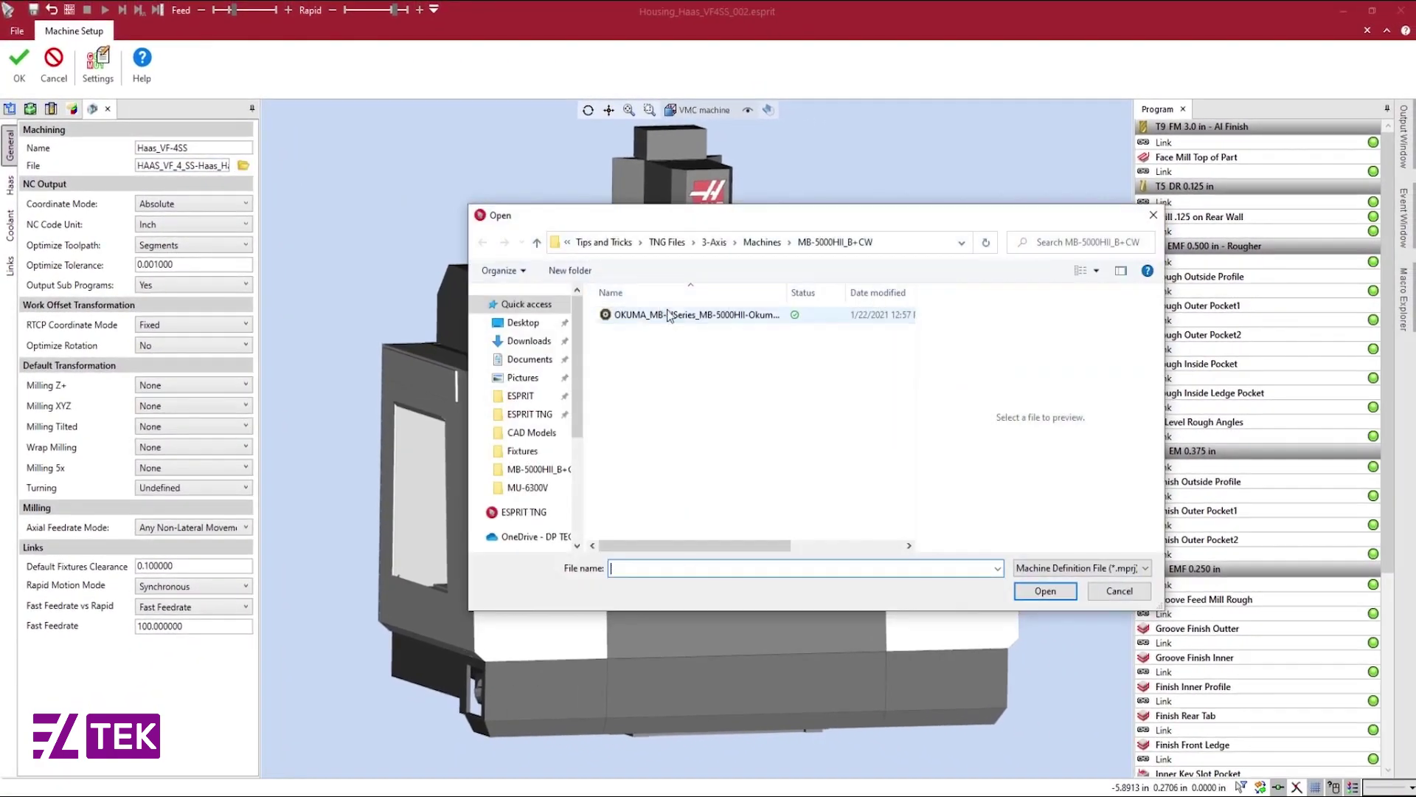
left_click(669, 316)
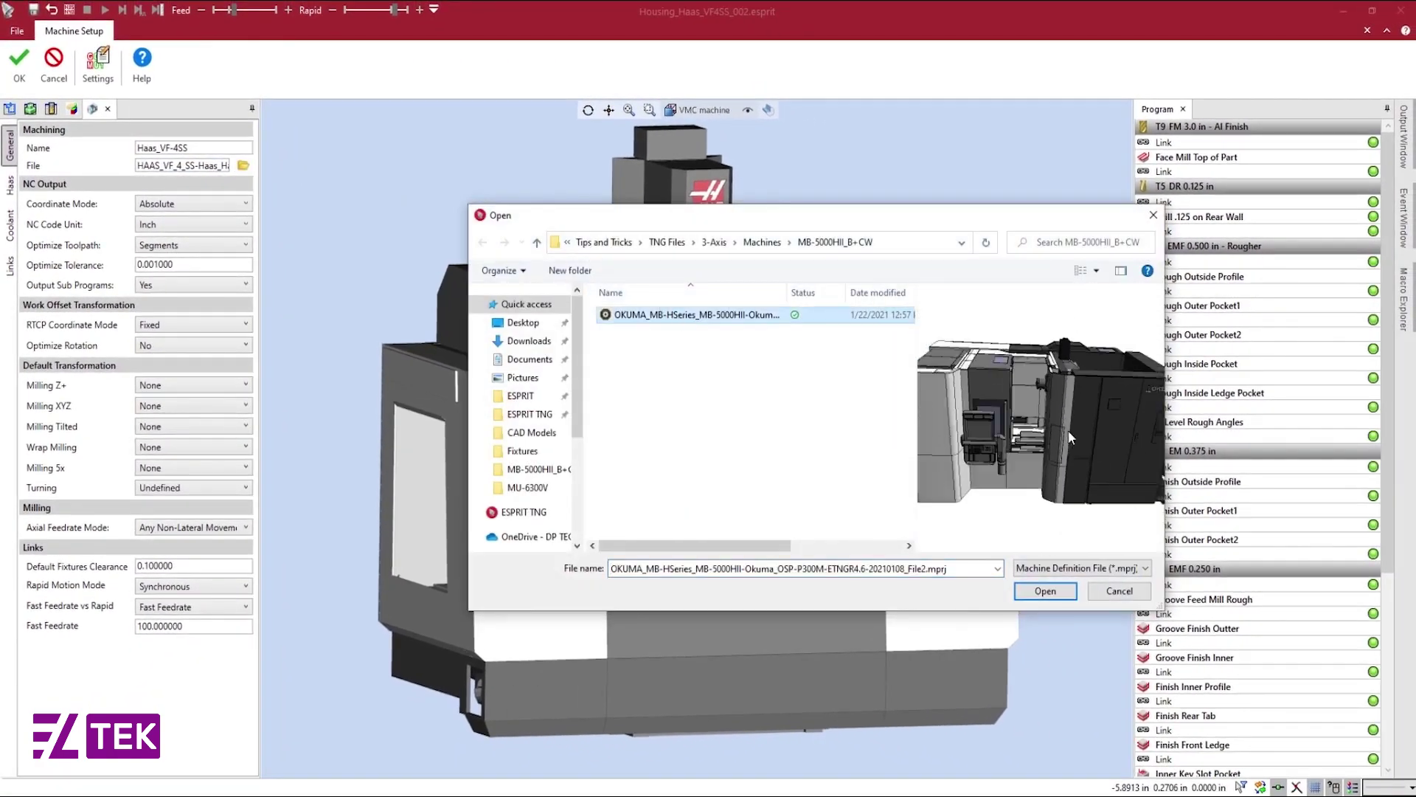
left_click(1060, 592)
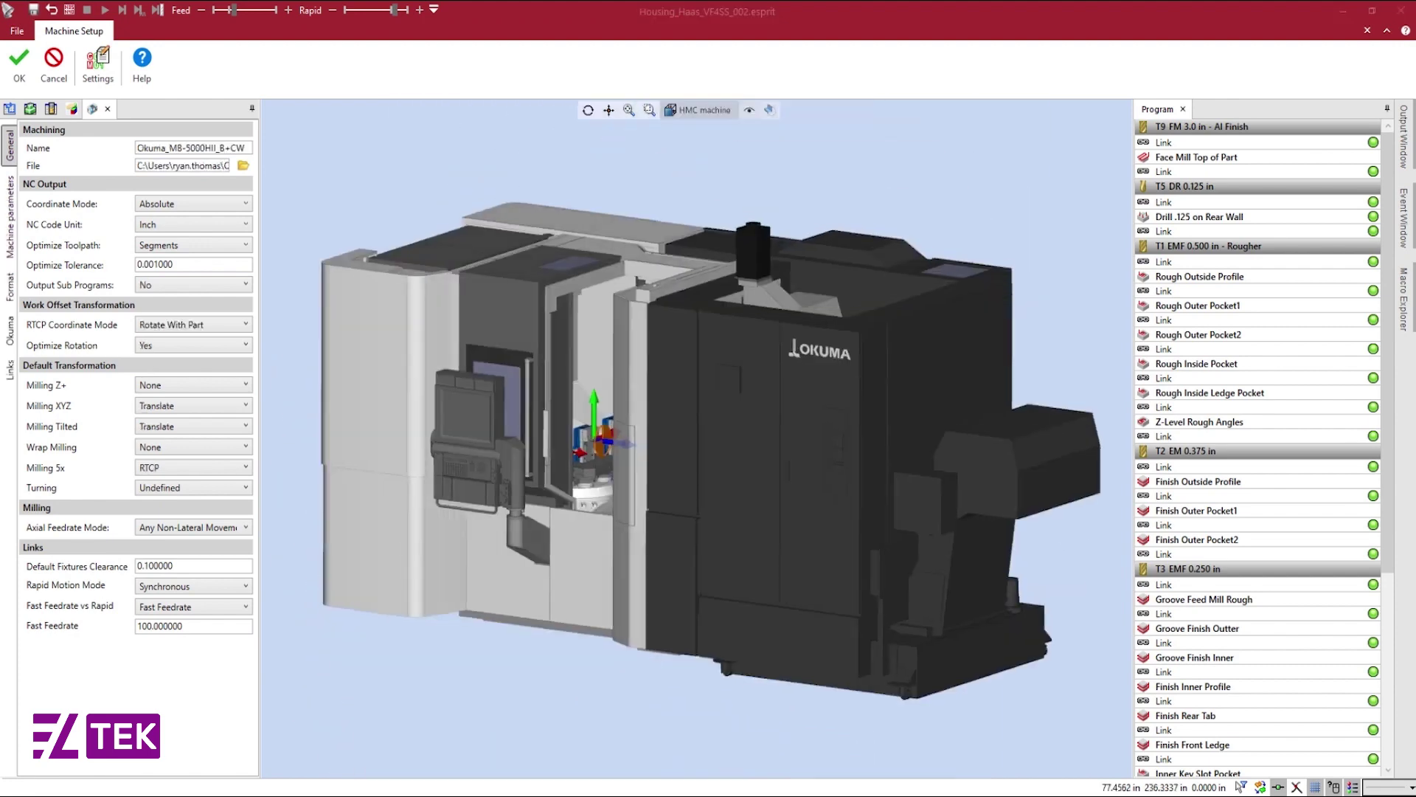
left_click(22, 66)
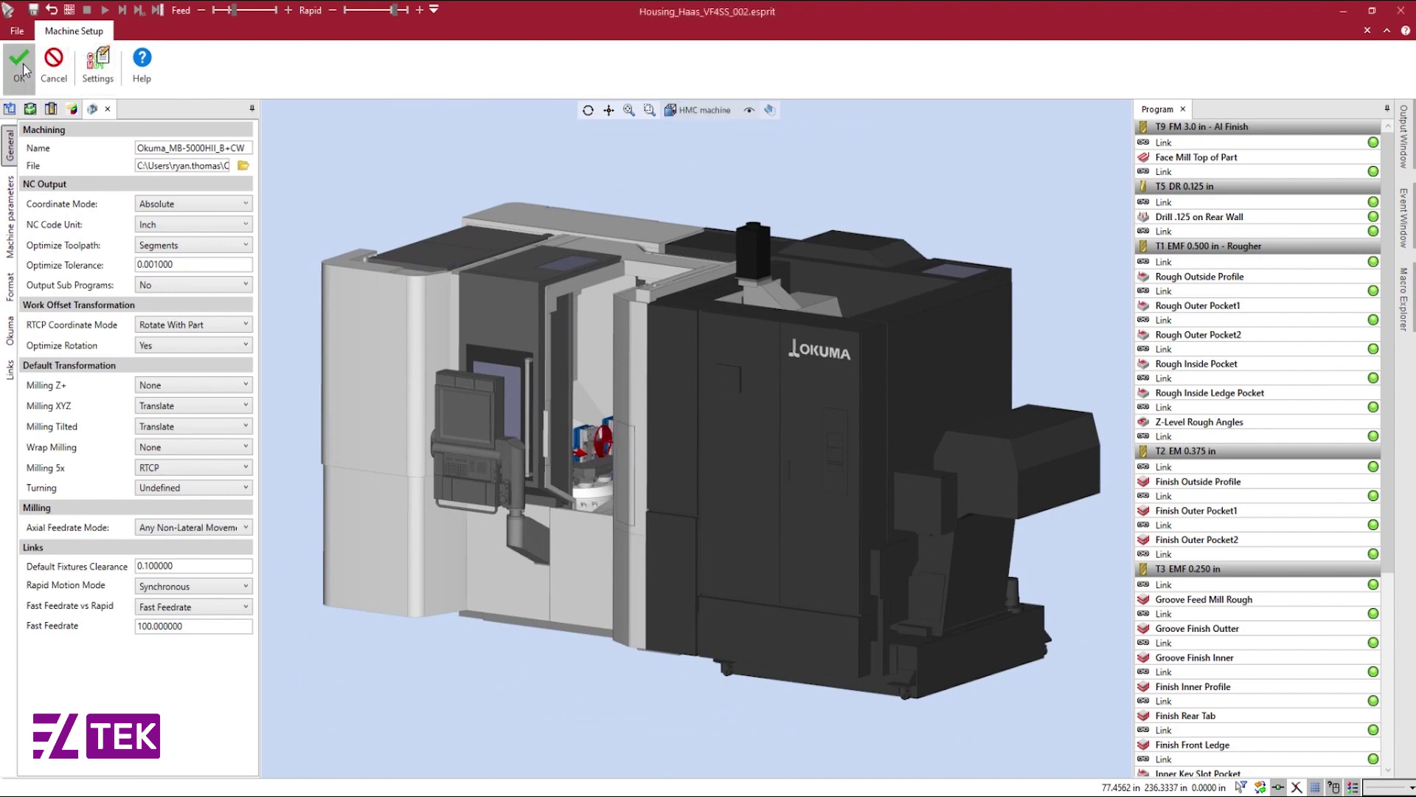
left_click(24, 72)
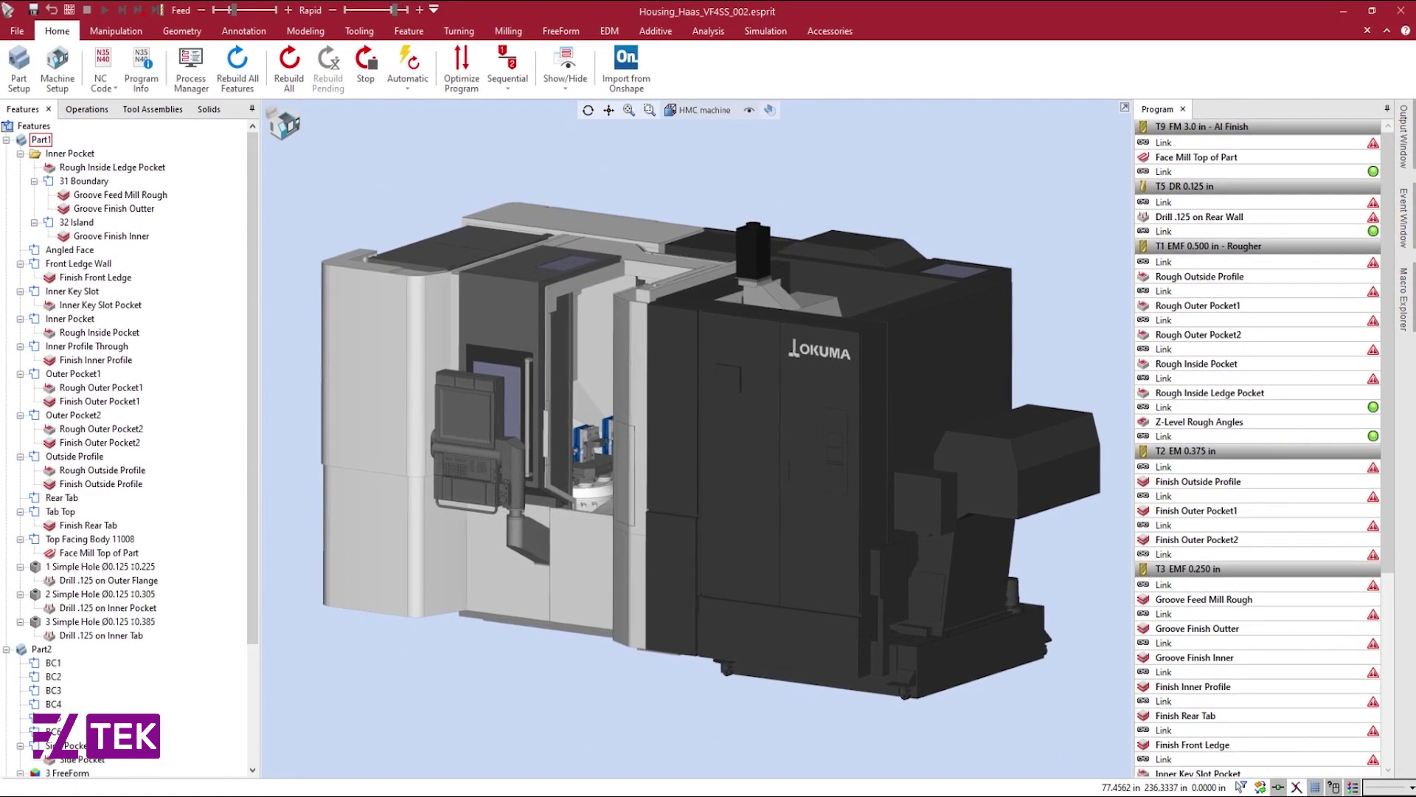
- Delete Workpiece3, Workpiece2 and Workpiece1's Stock3 from the part setup
left_click(18, 85)
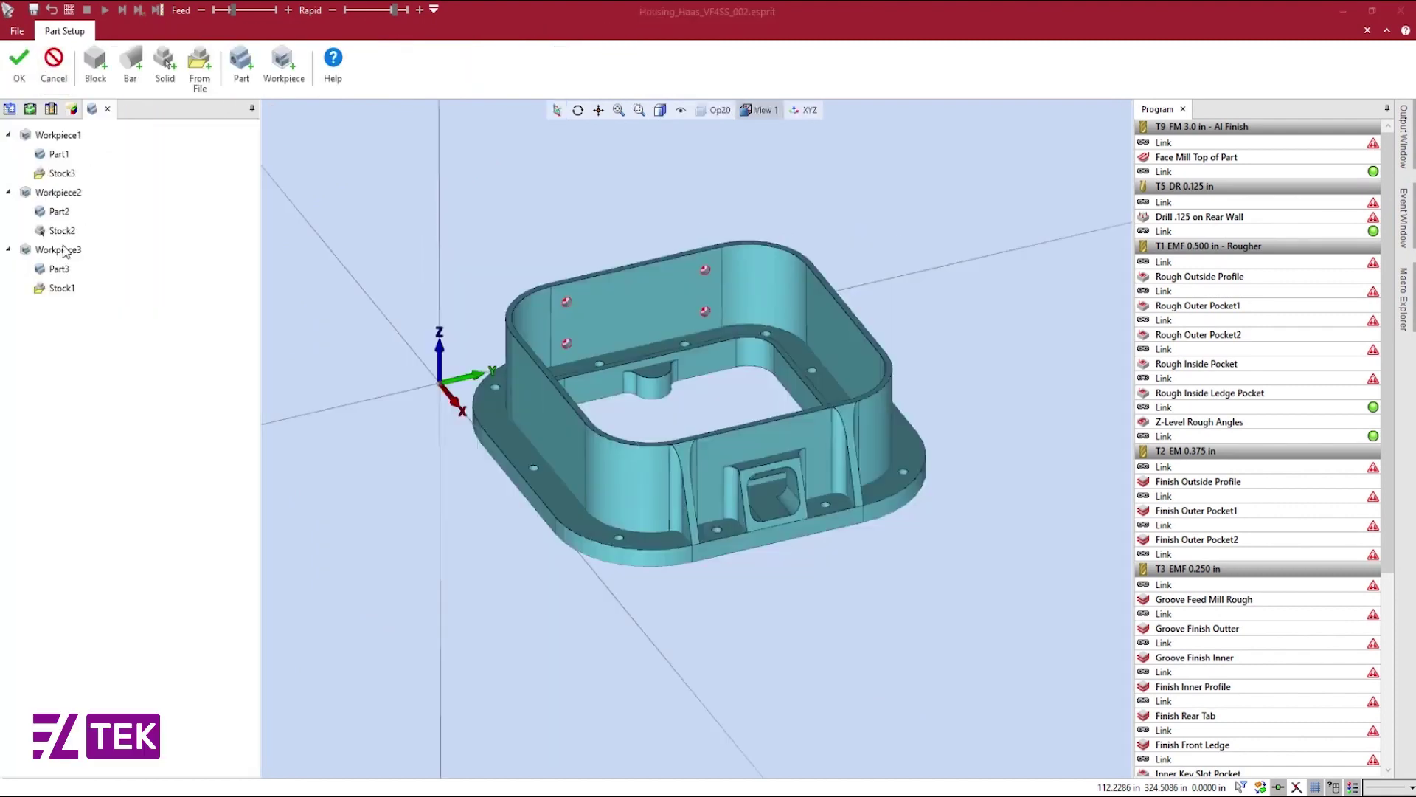
left_click(61, 251)
key("Delete")
left_click(70, 192)
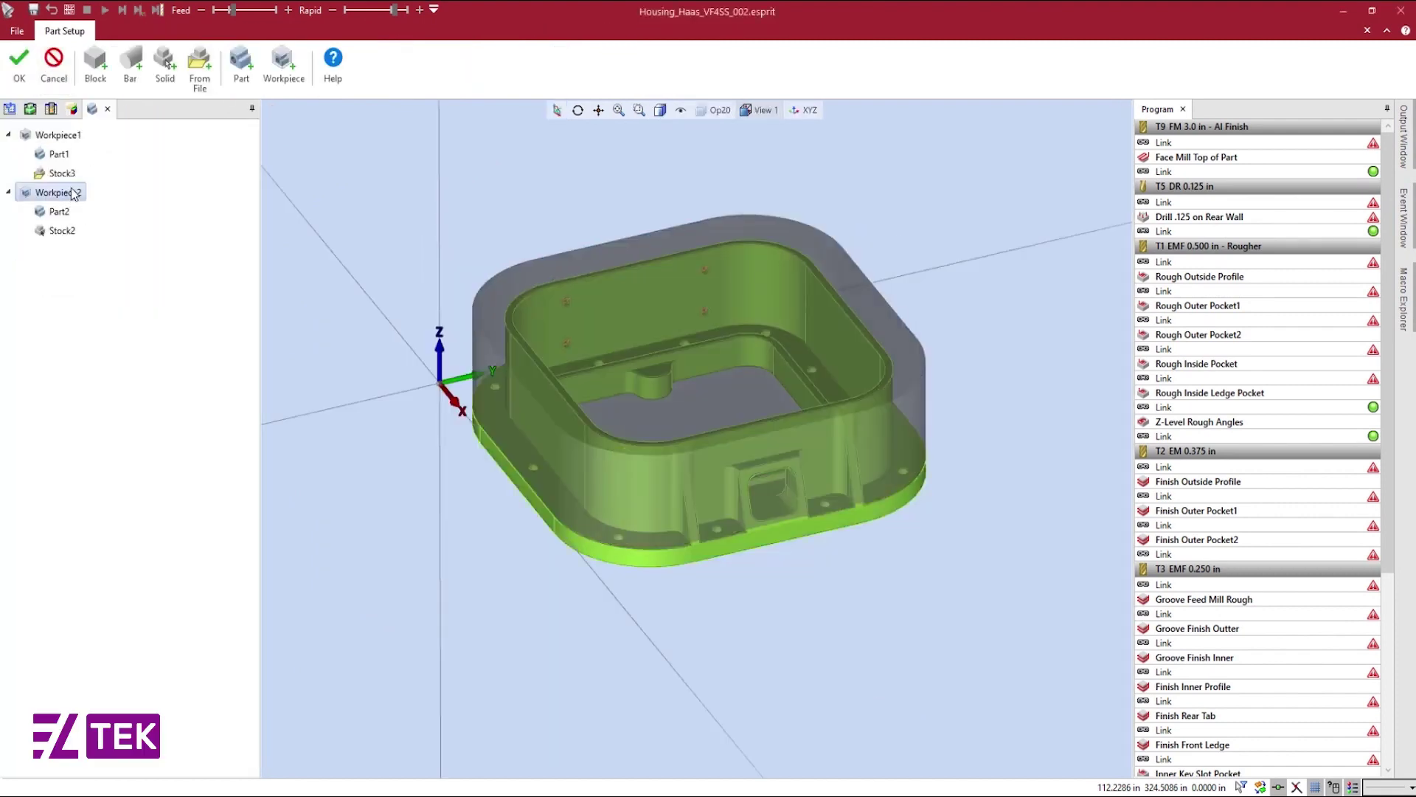
key("Delete")
left_click(68, 174)
key("Delete")
- Create a solid stock for Workpiece1 from the solid on the stock layer, hide that layer again and finish the part setup
left_click(714, 110)
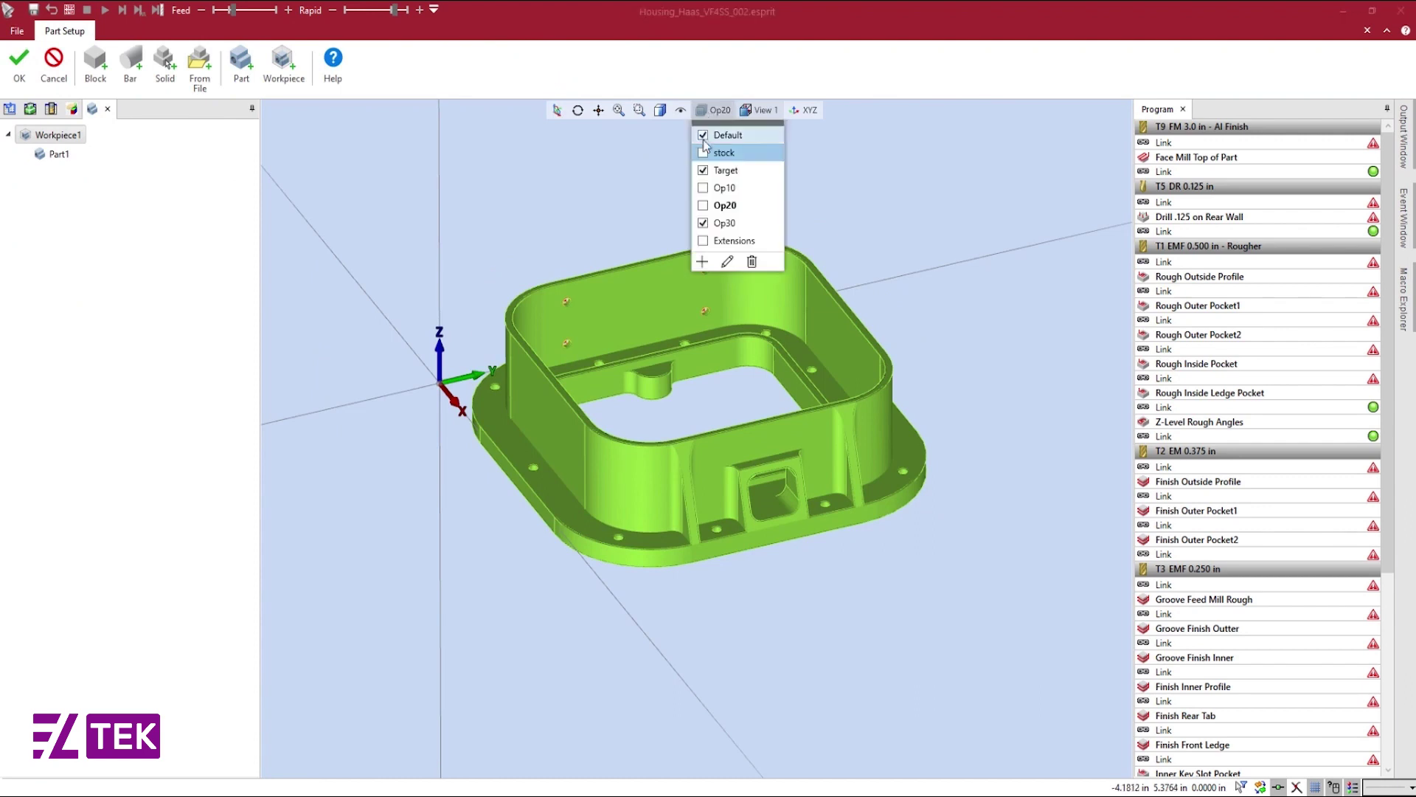
left_click(723, 152)
left_click(167, 70)
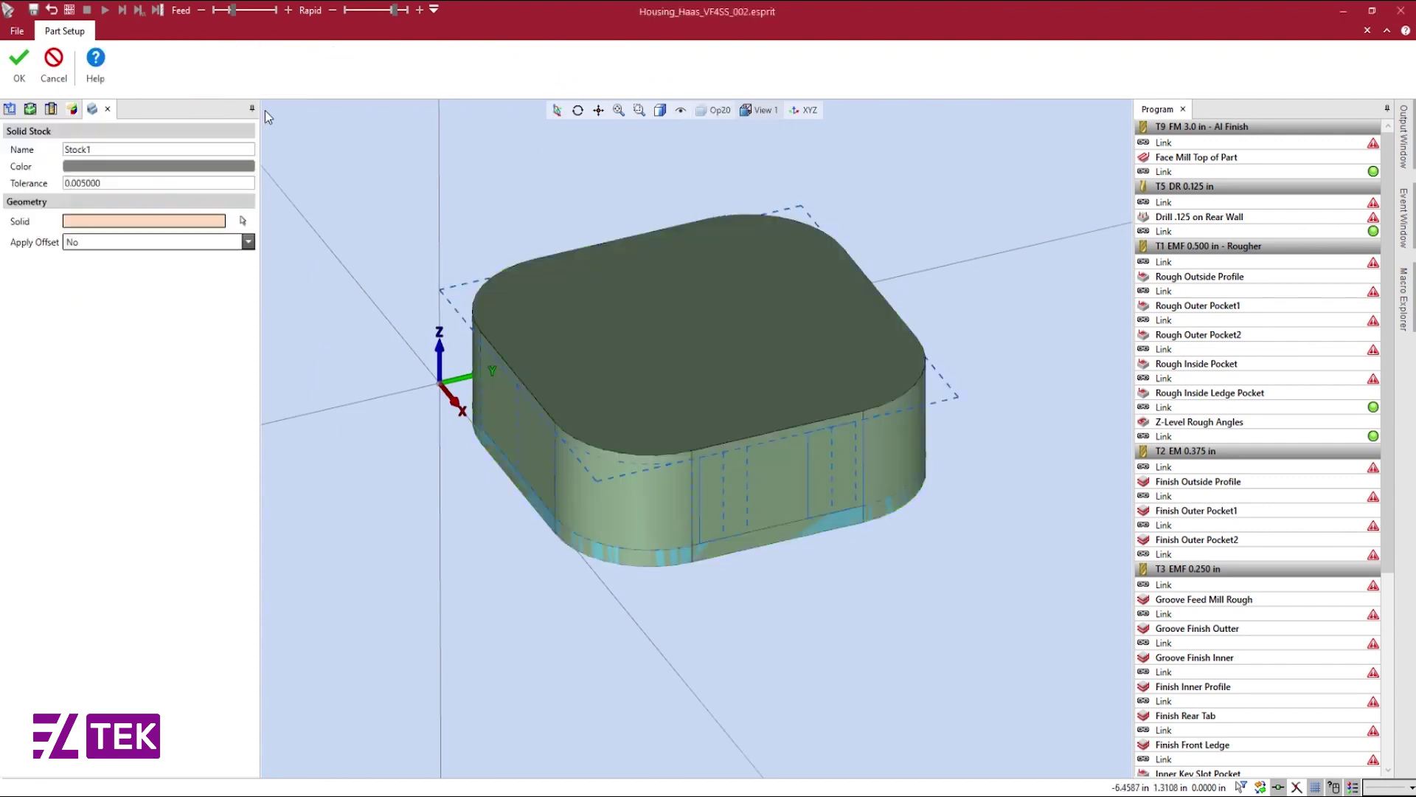
left_click(701, 346)
left_click(713, 110)
left_click(703, 152)
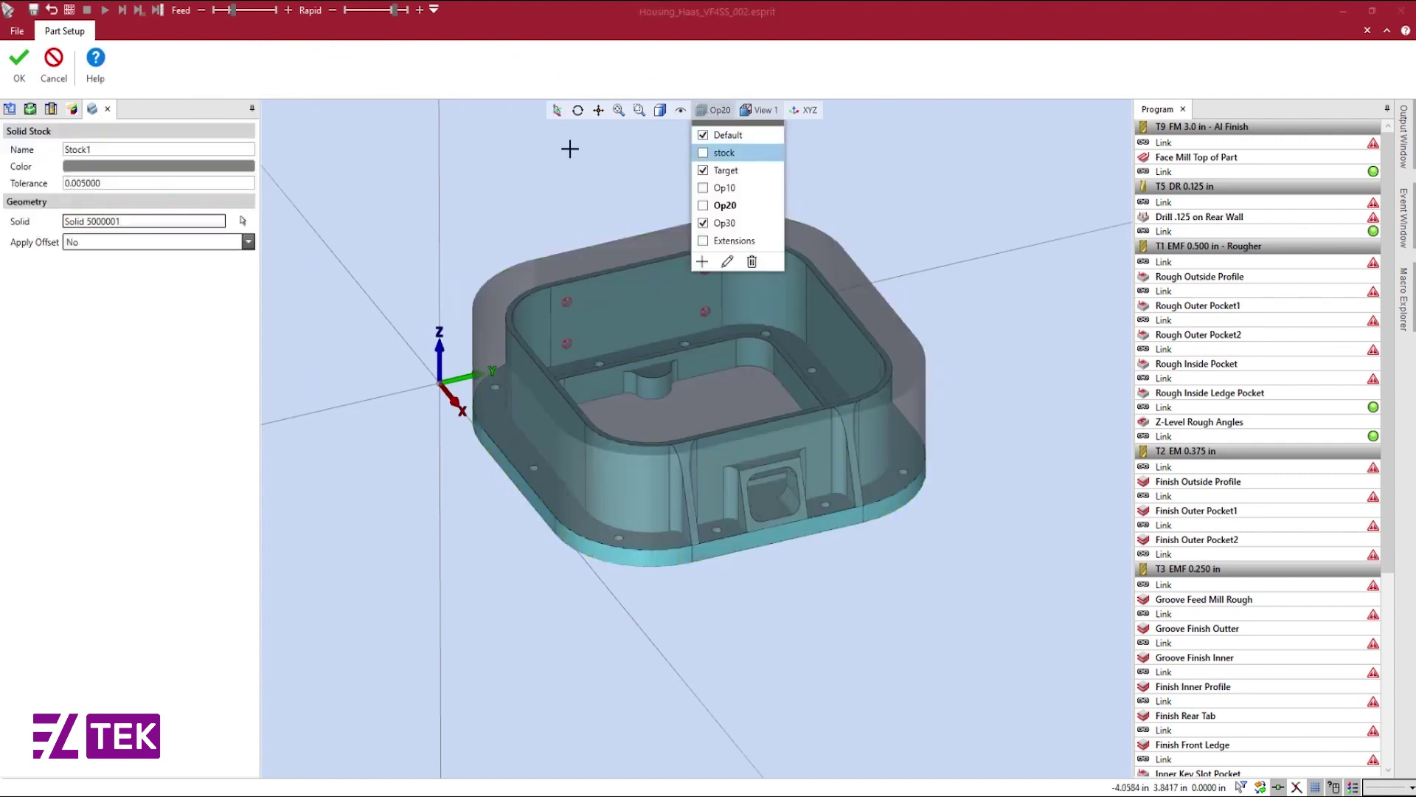
left_click(22, 77)
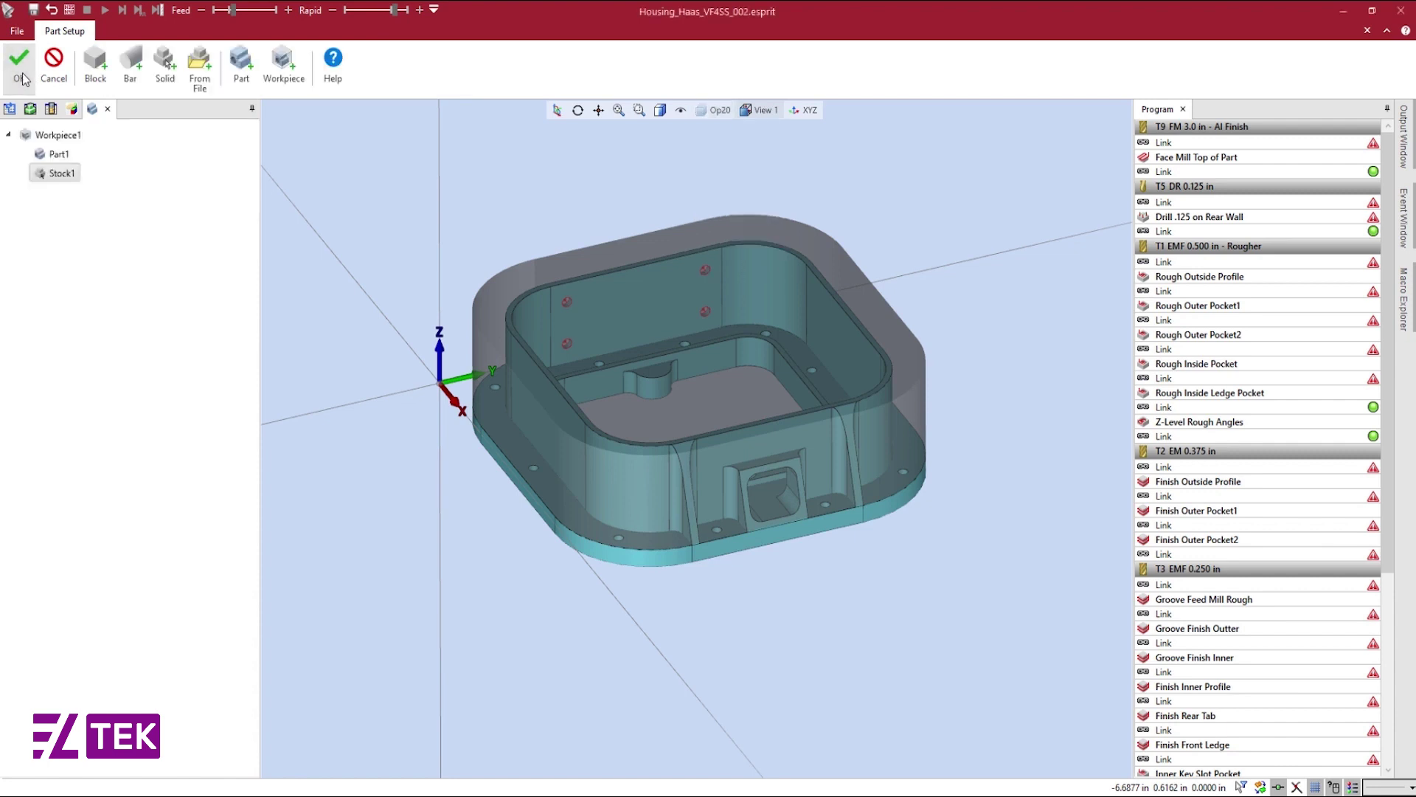
left_click(20, 73)
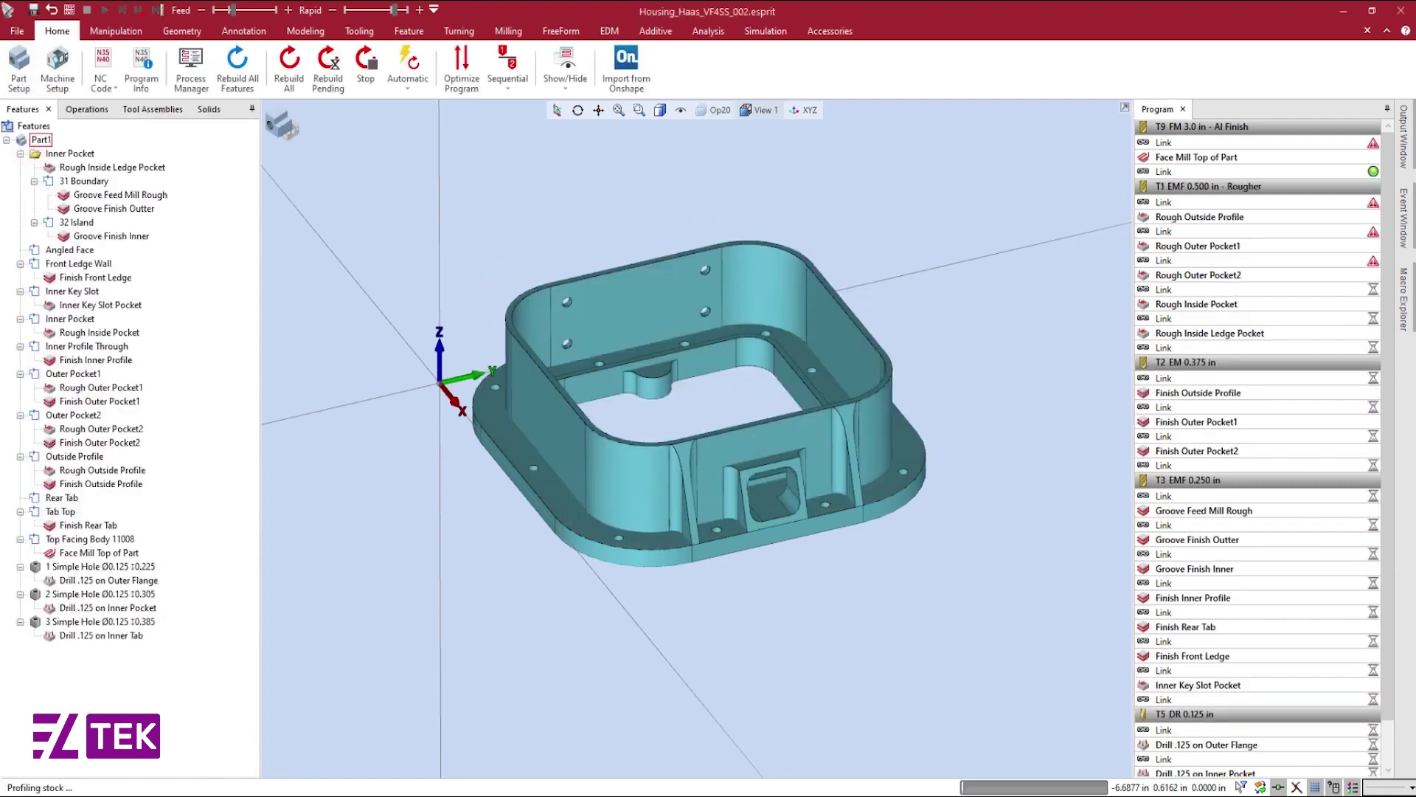
- Remove all Kurt_DX6 vises from the Okuma machine setup
left_click(65, 80)
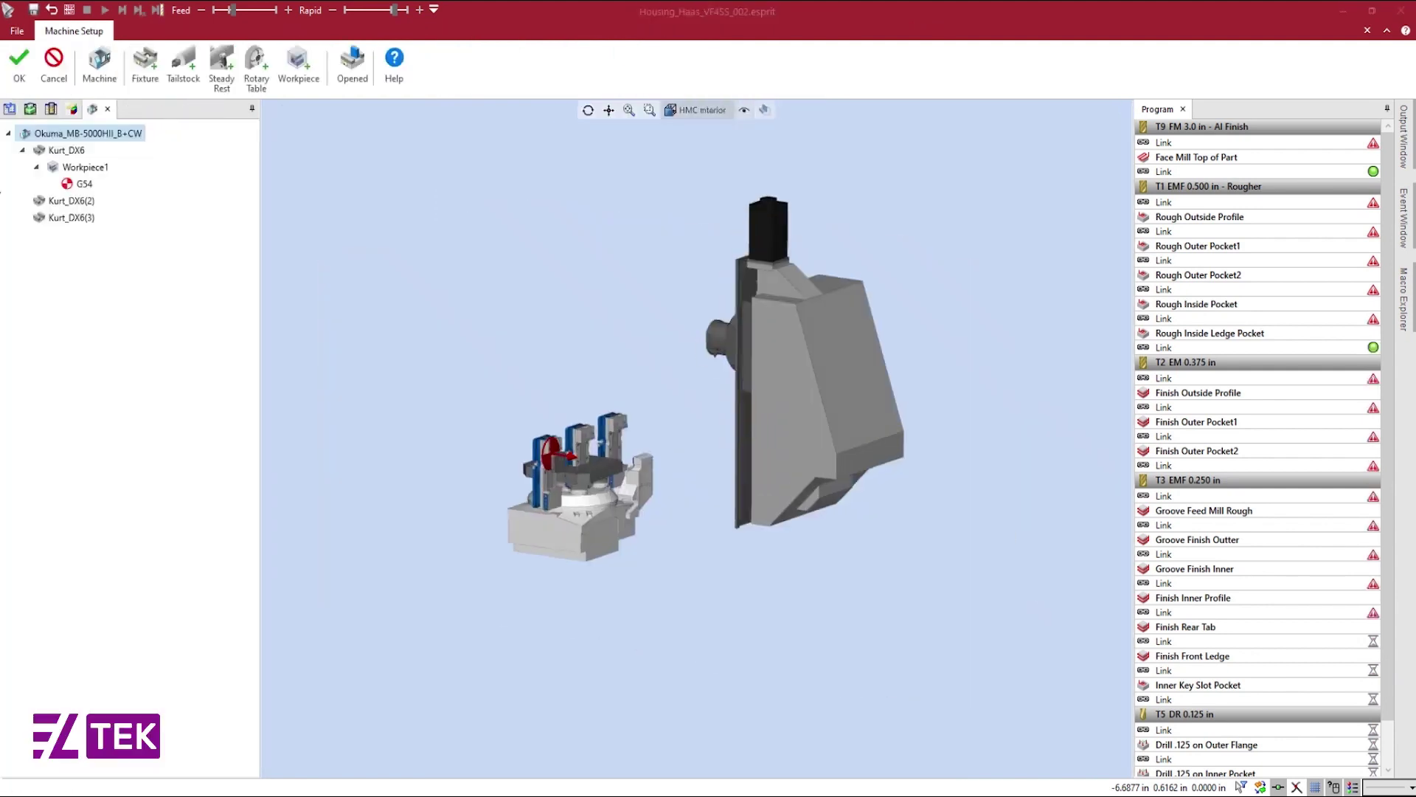
left_click(72, 202)
key("Delete")
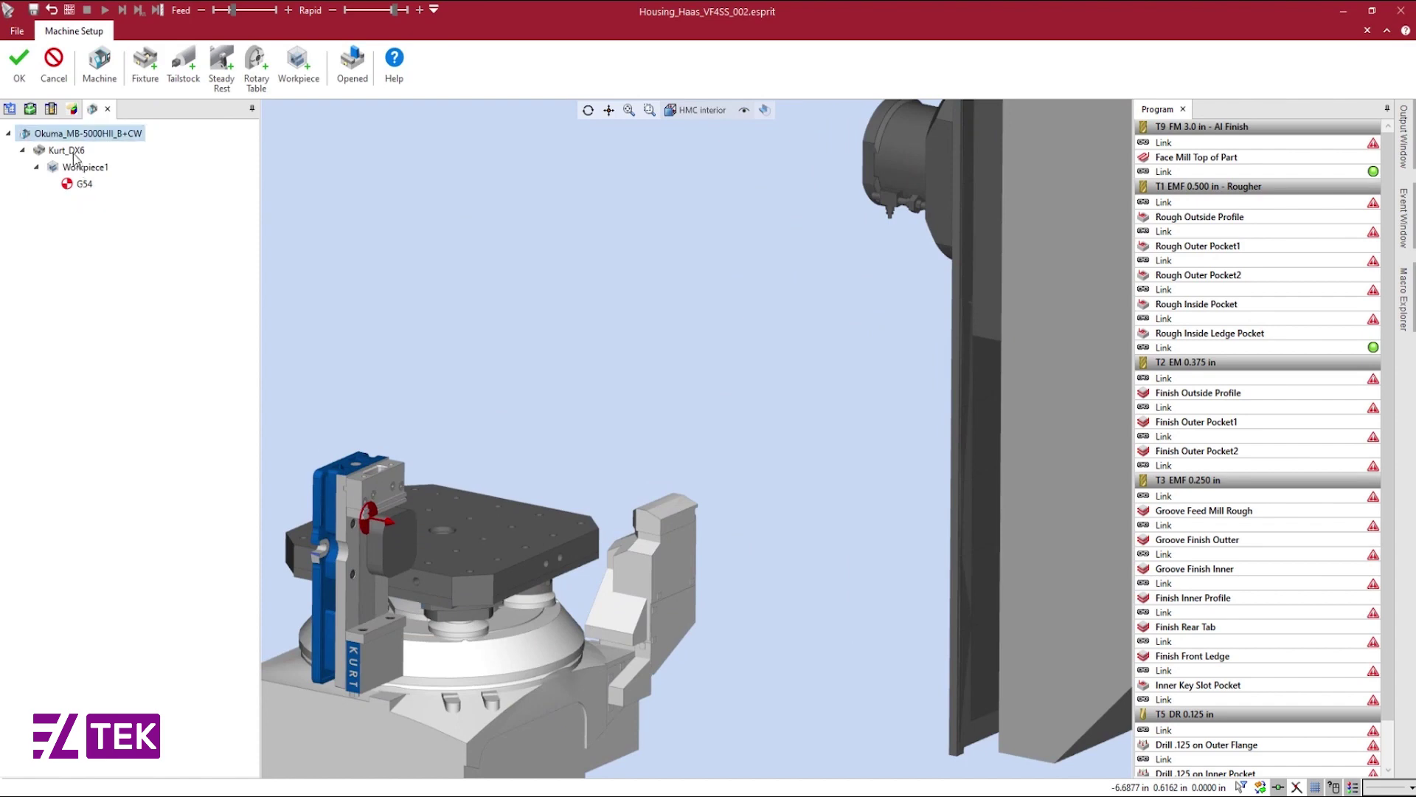
left_click(68, 150)
key("Delete")
- Add the ClosingCeremony_Column.gdml tombstone as a fixture on the machine table at the FA mounting
left_click(144, 87)
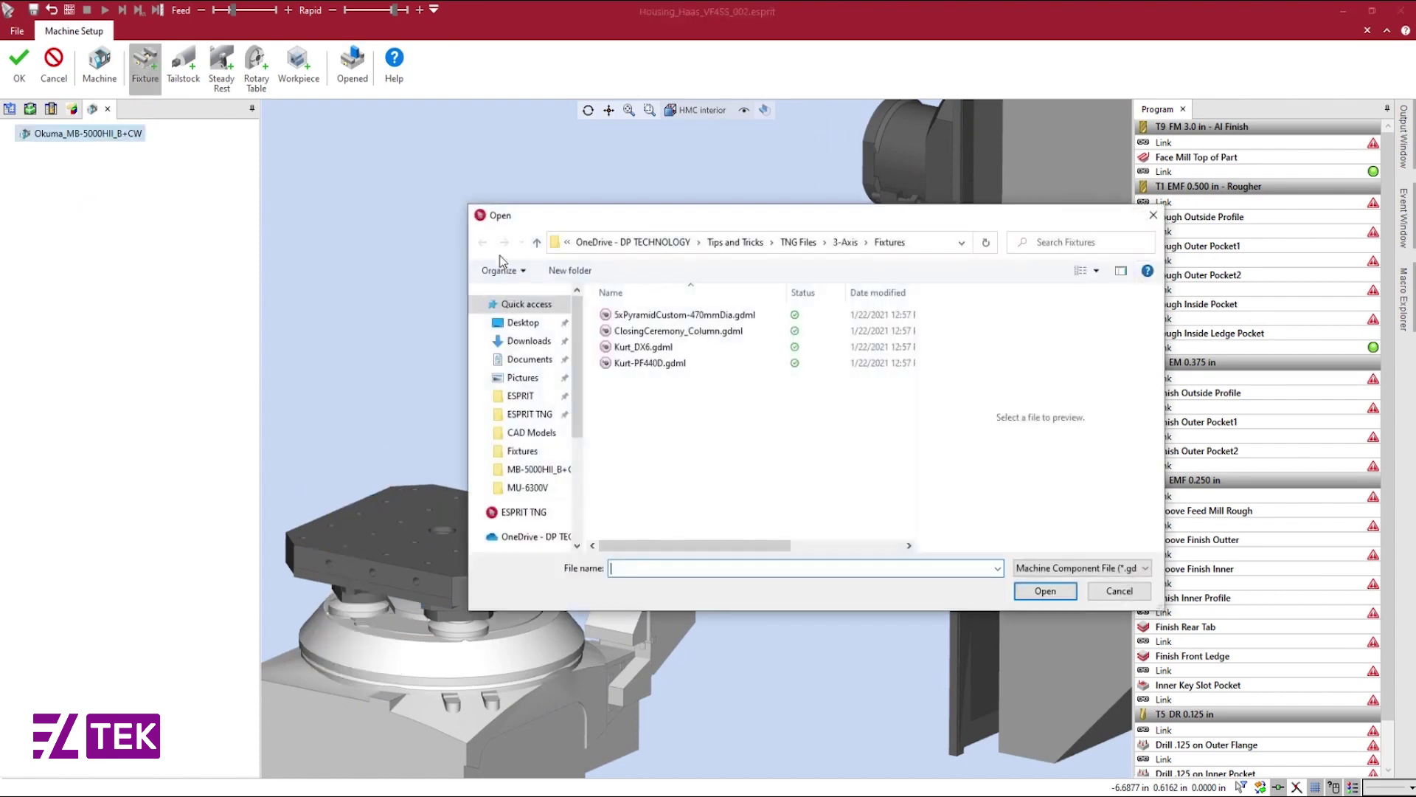
left_click(678, 332)
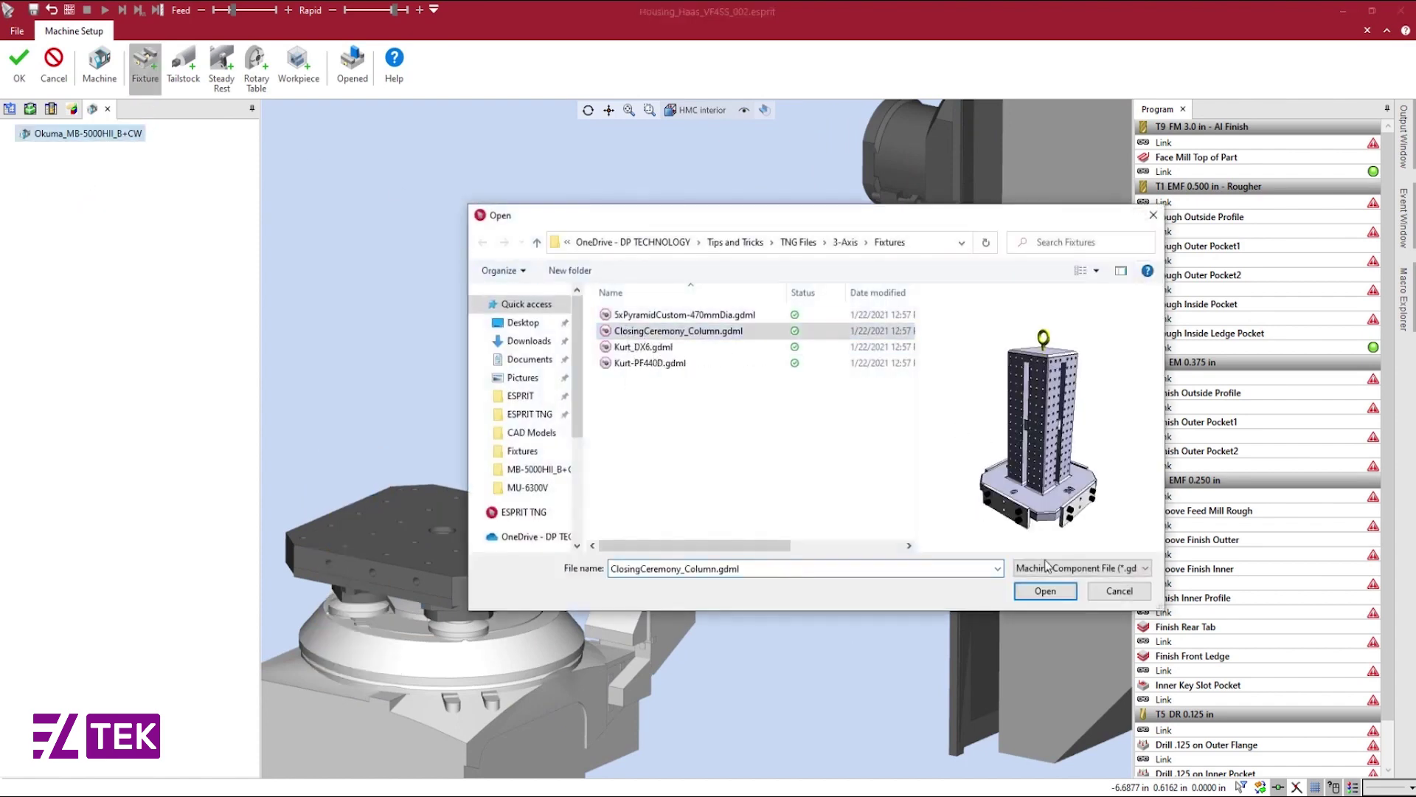
left_click(1045, 591)
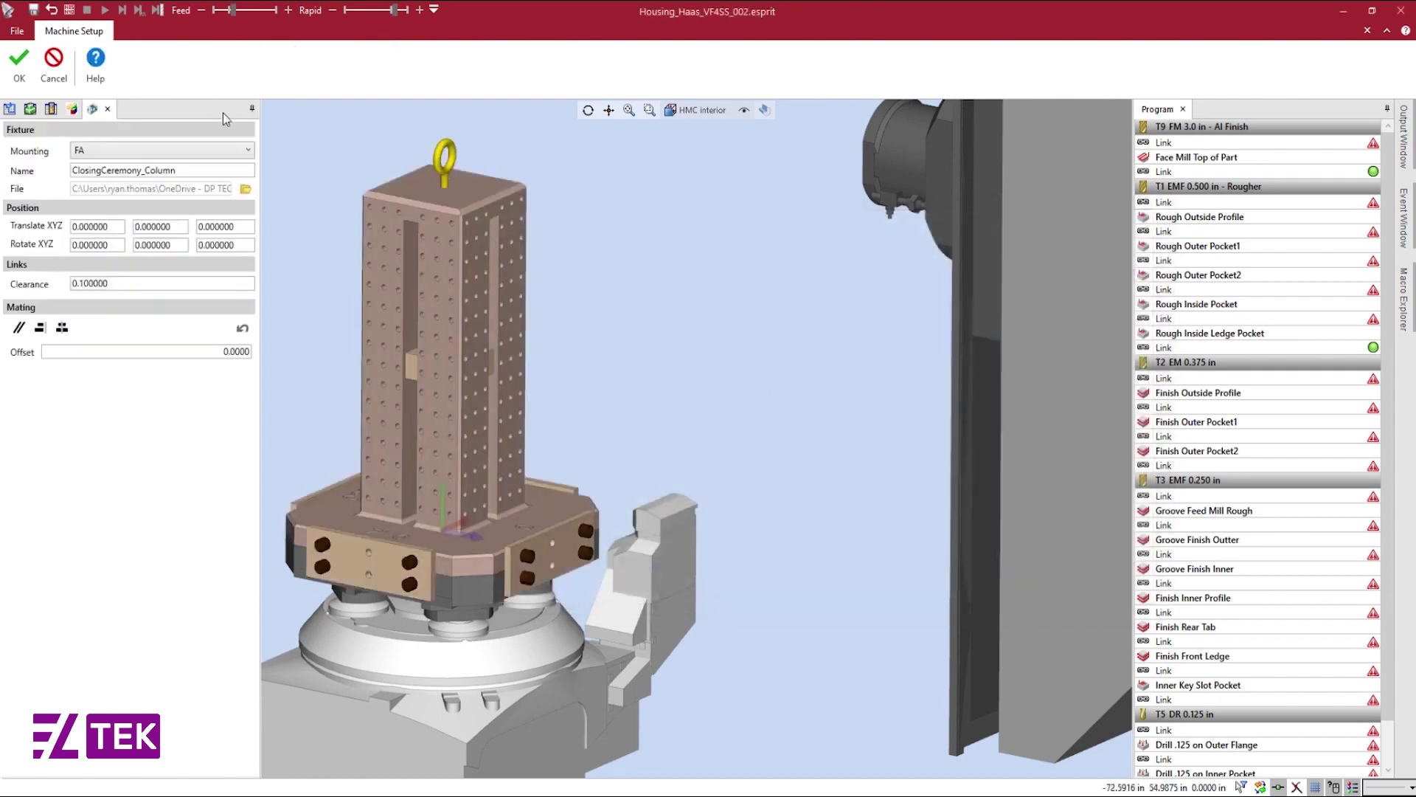
left_click(19, 63)
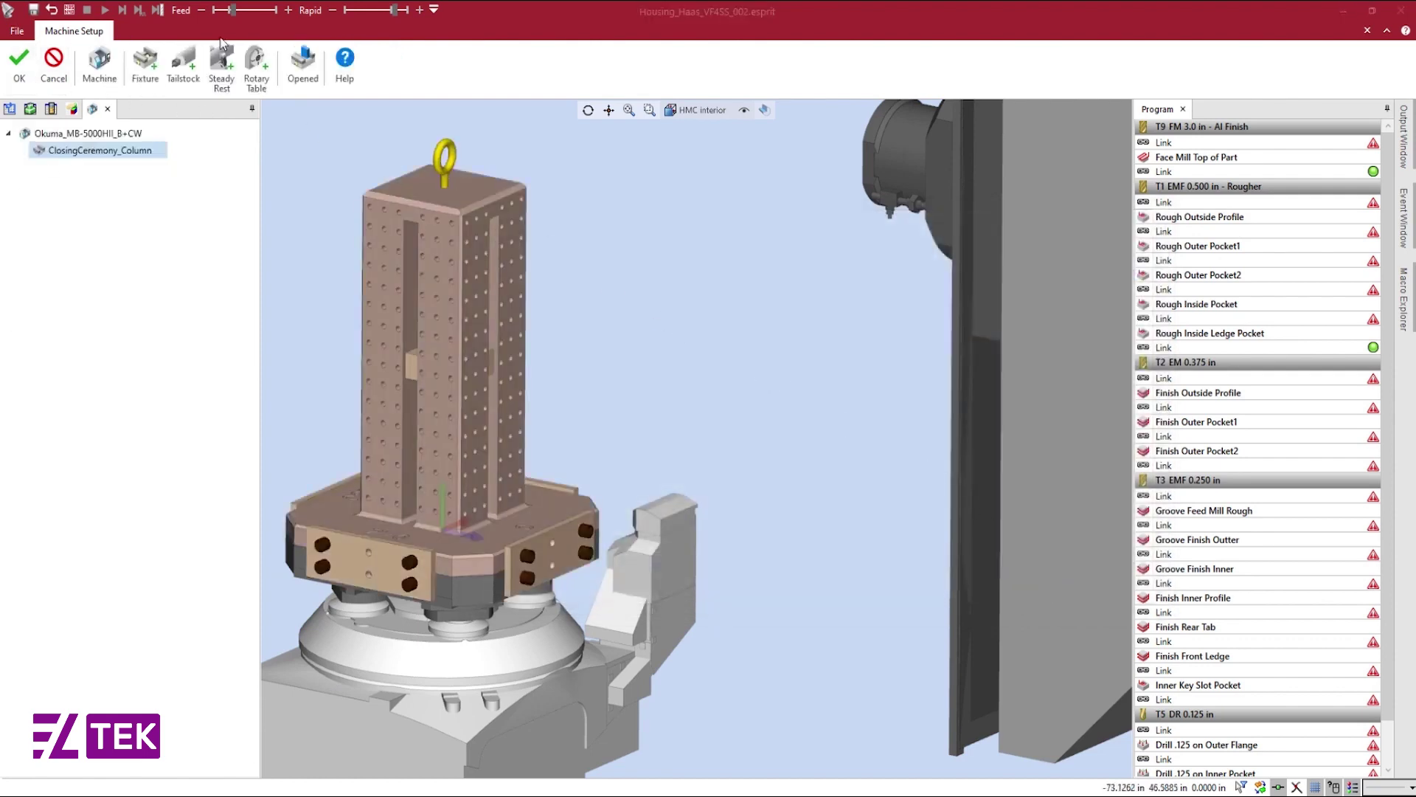
- Add the Kurt-PF440D.gdml vise to the column at the B0 Top mounting, rotated 90 degrees about Y
left_click(155, 68)
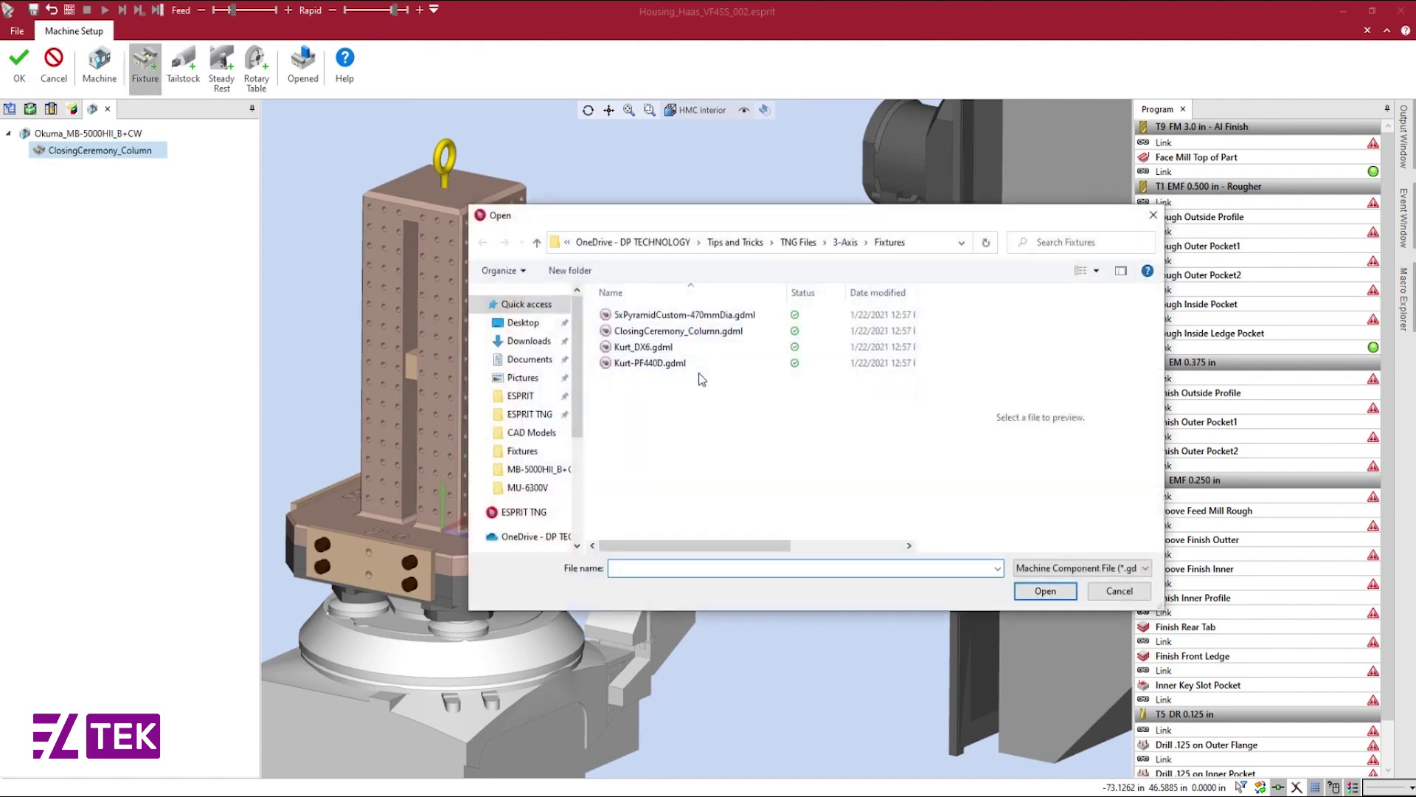
left_click(699, 363)
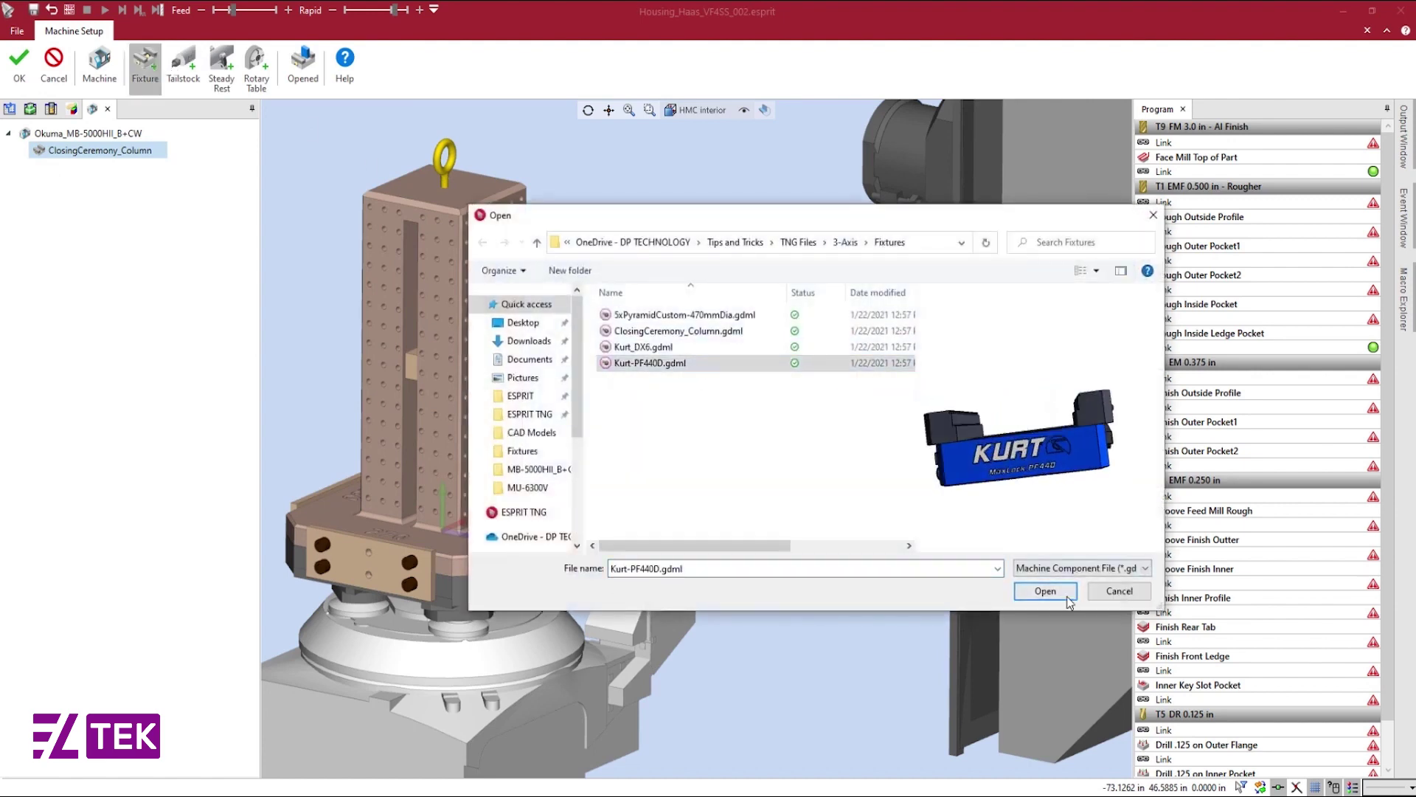
left_click(1066, 596)
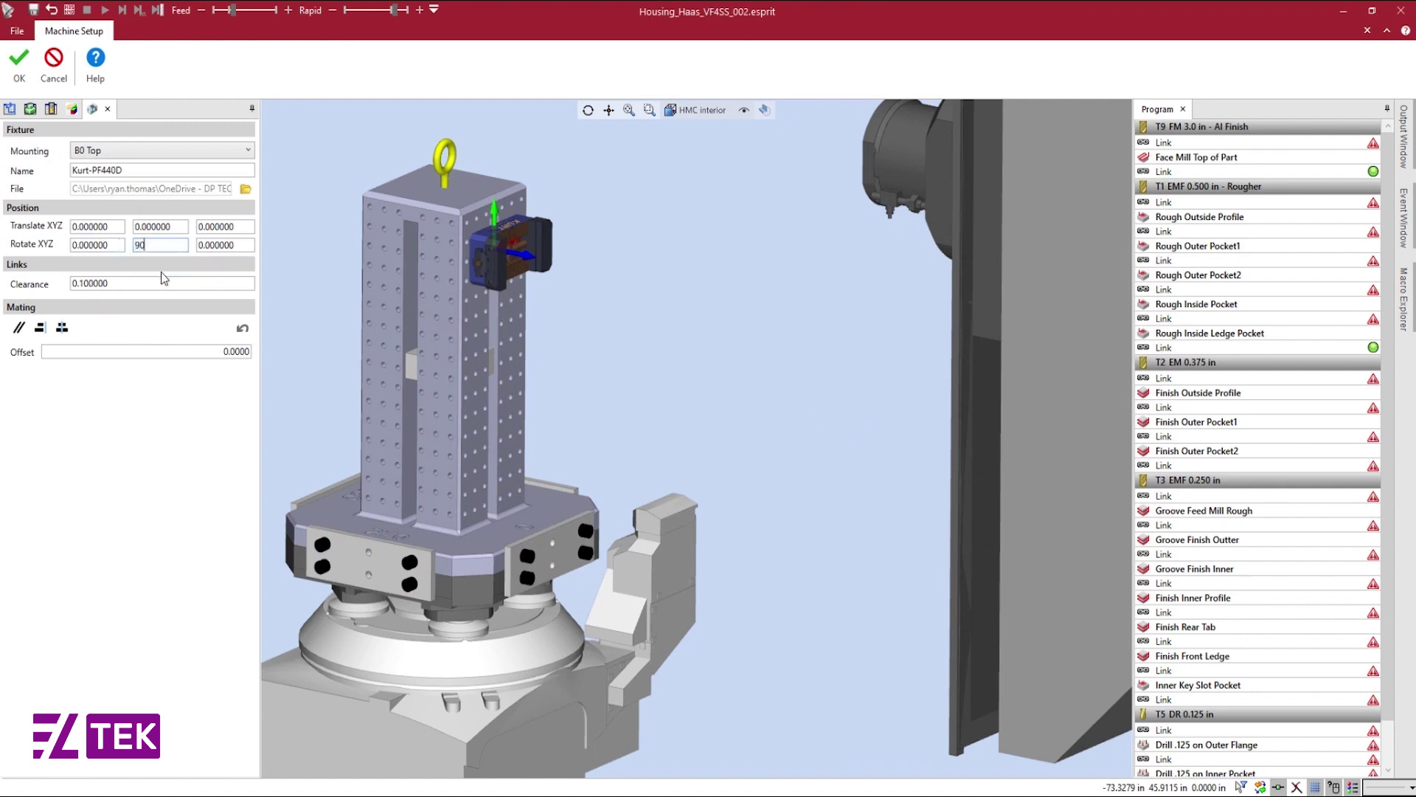
key("Tab")
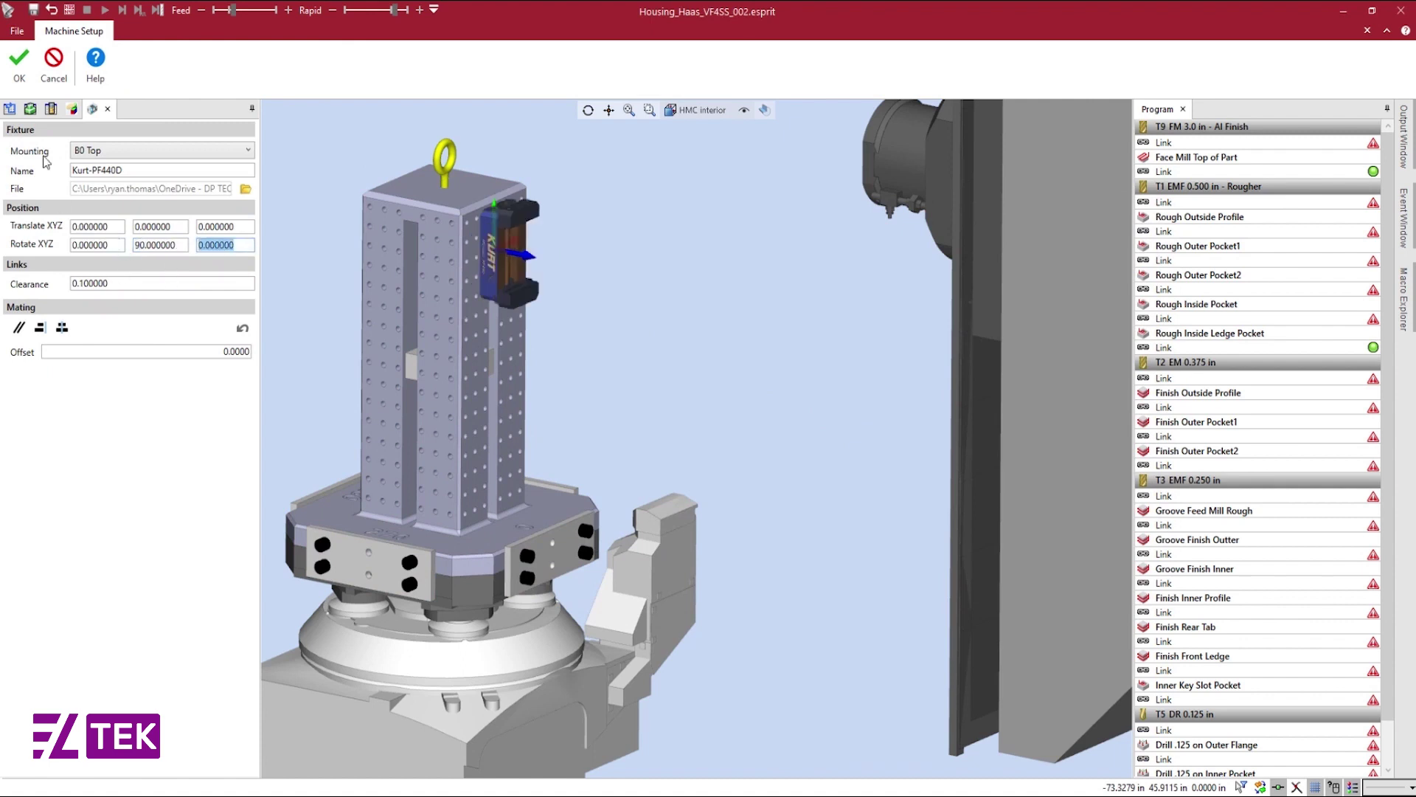
left_click(20, 65)
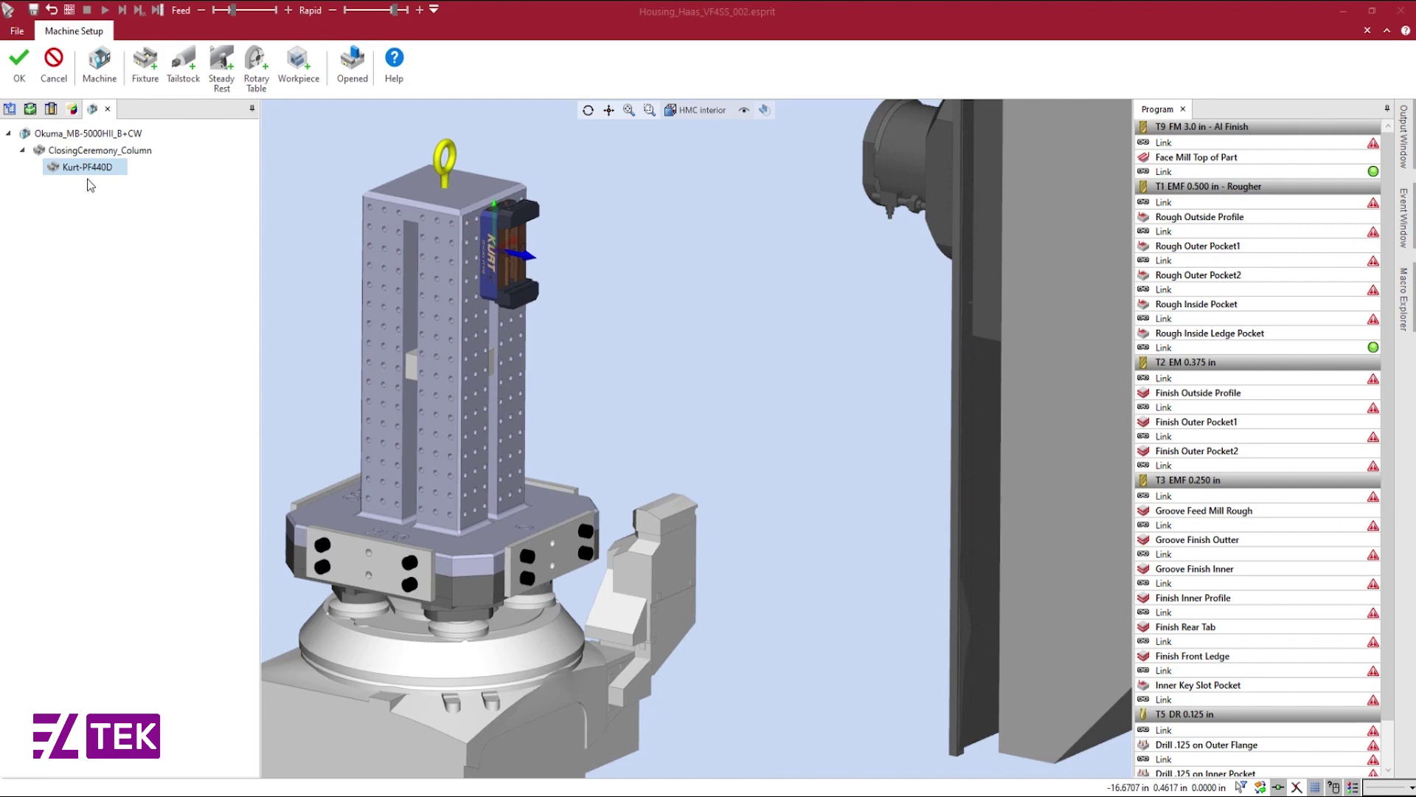
- Add Workpiece1 to the Kurt-PF440D vise and center-mate its flat bottom face to the small block between the jaws
left_click(92, 175)
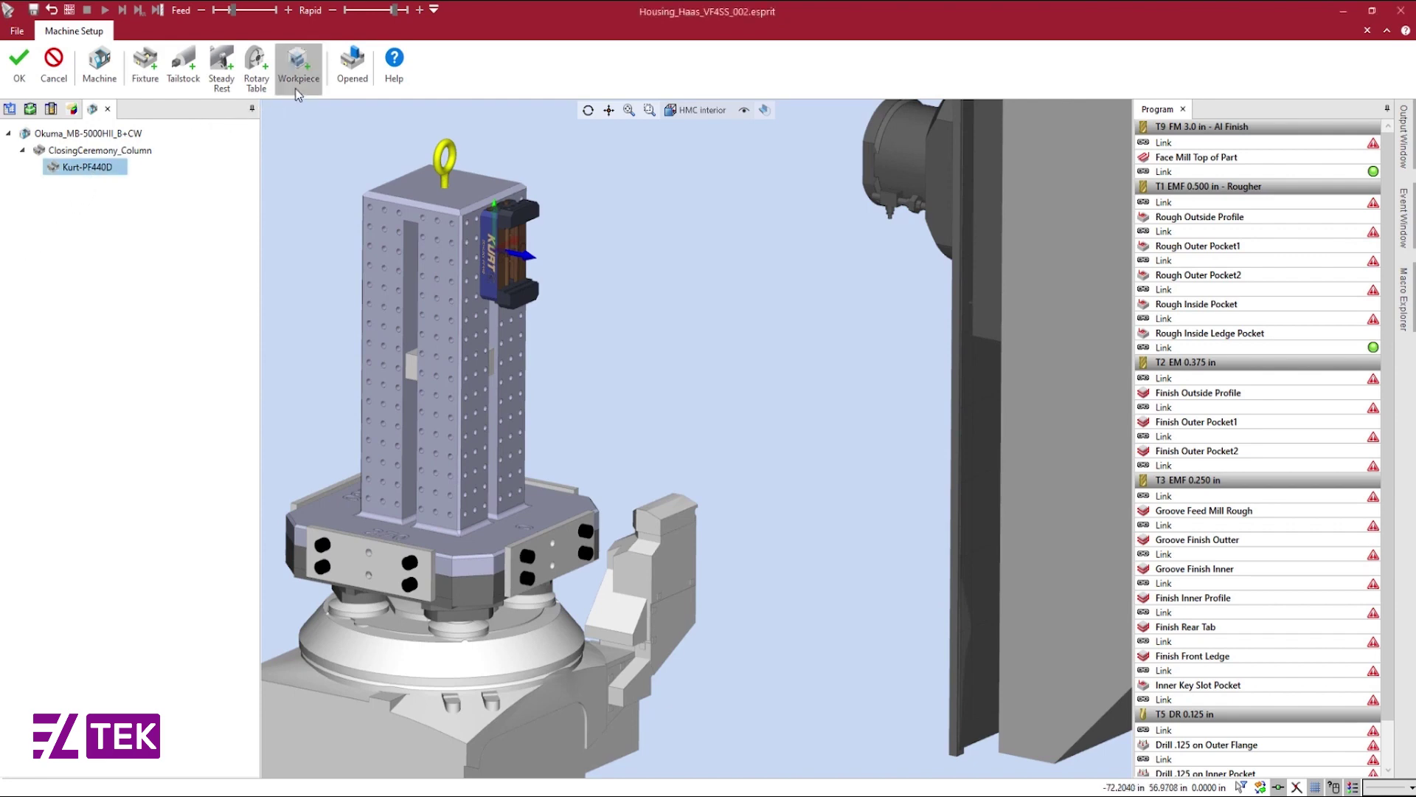
left_click(298, 63)
scroll(523, 222, "up", 5)
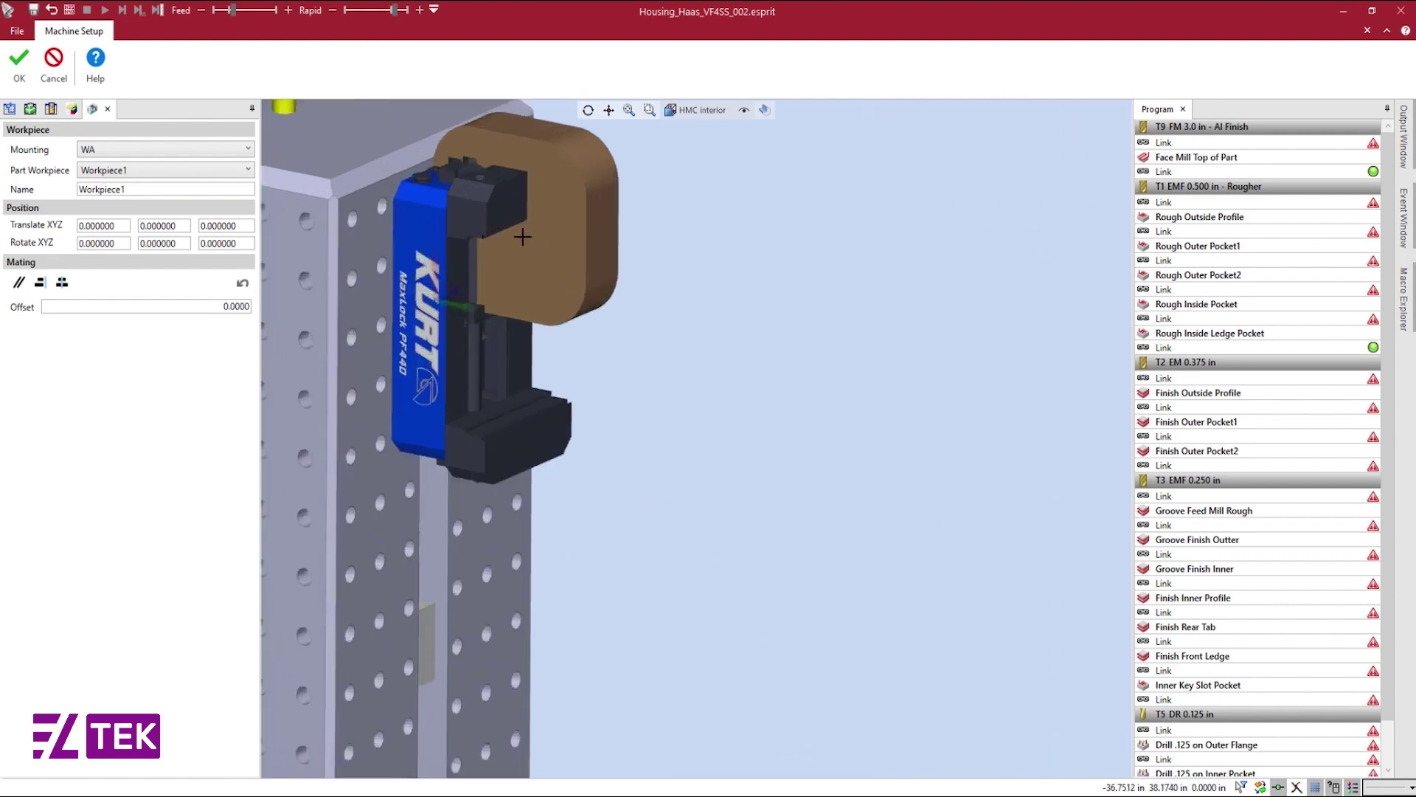
scroll(520, 262, "up", 3)
left_click(523, 269)
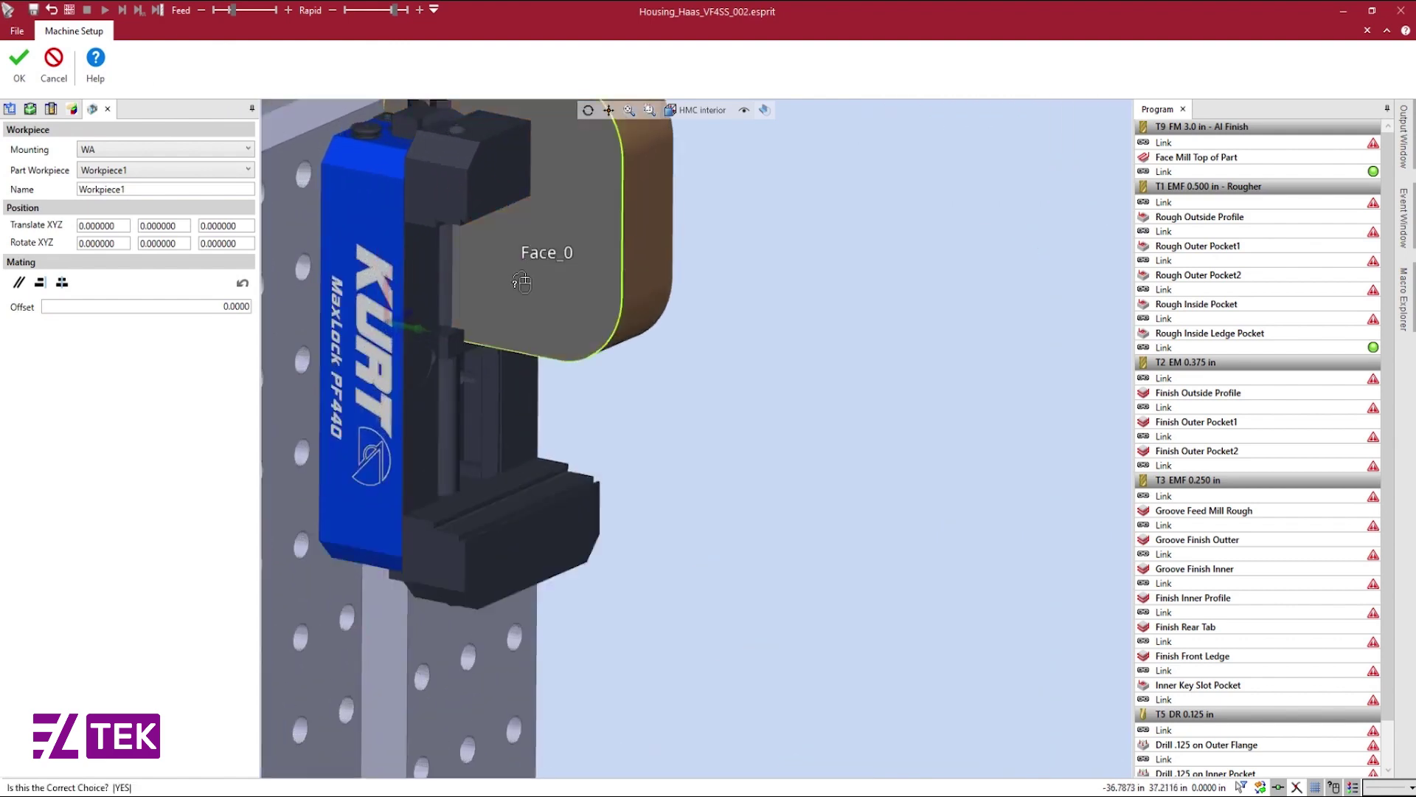
left_click(523, 283)
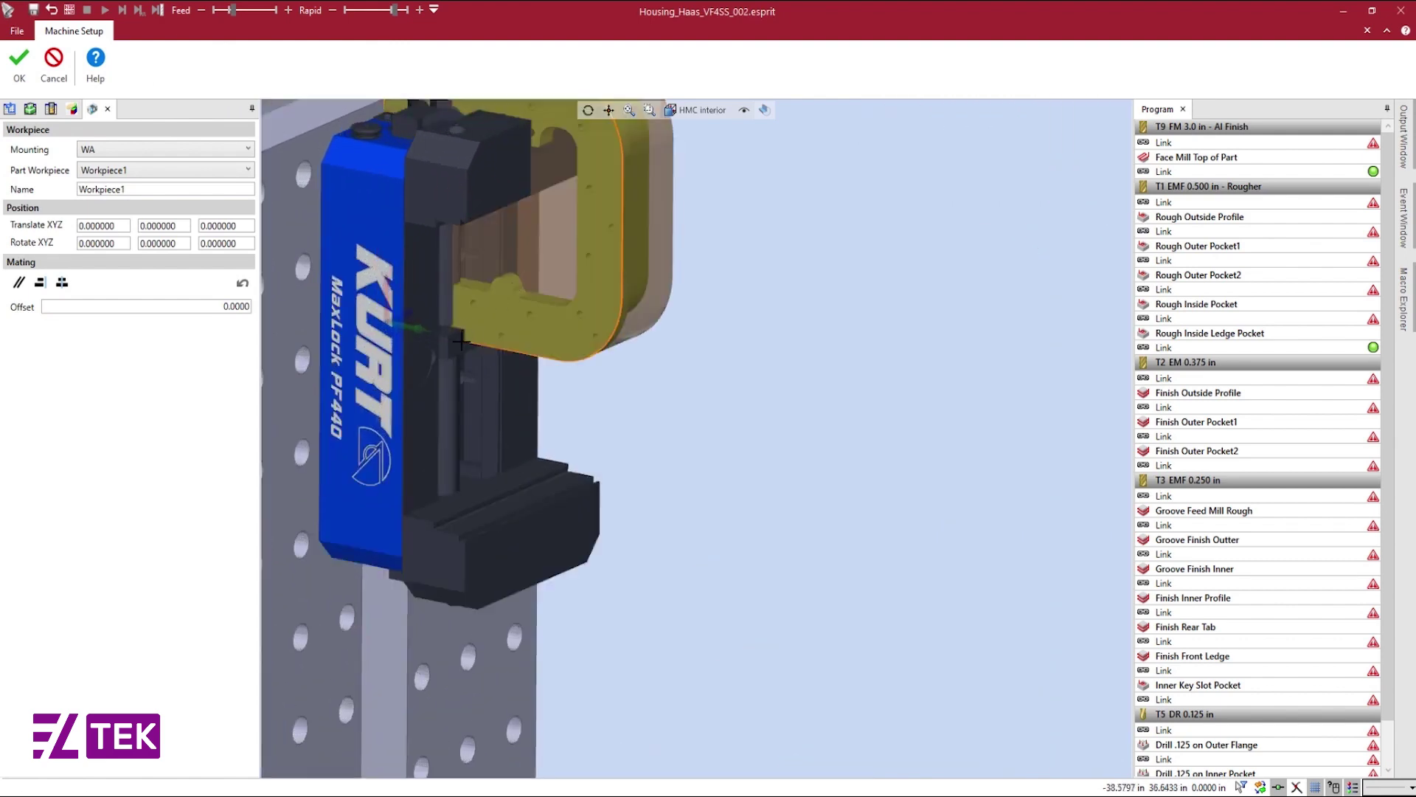
scroll(460, 344, "up", 2)
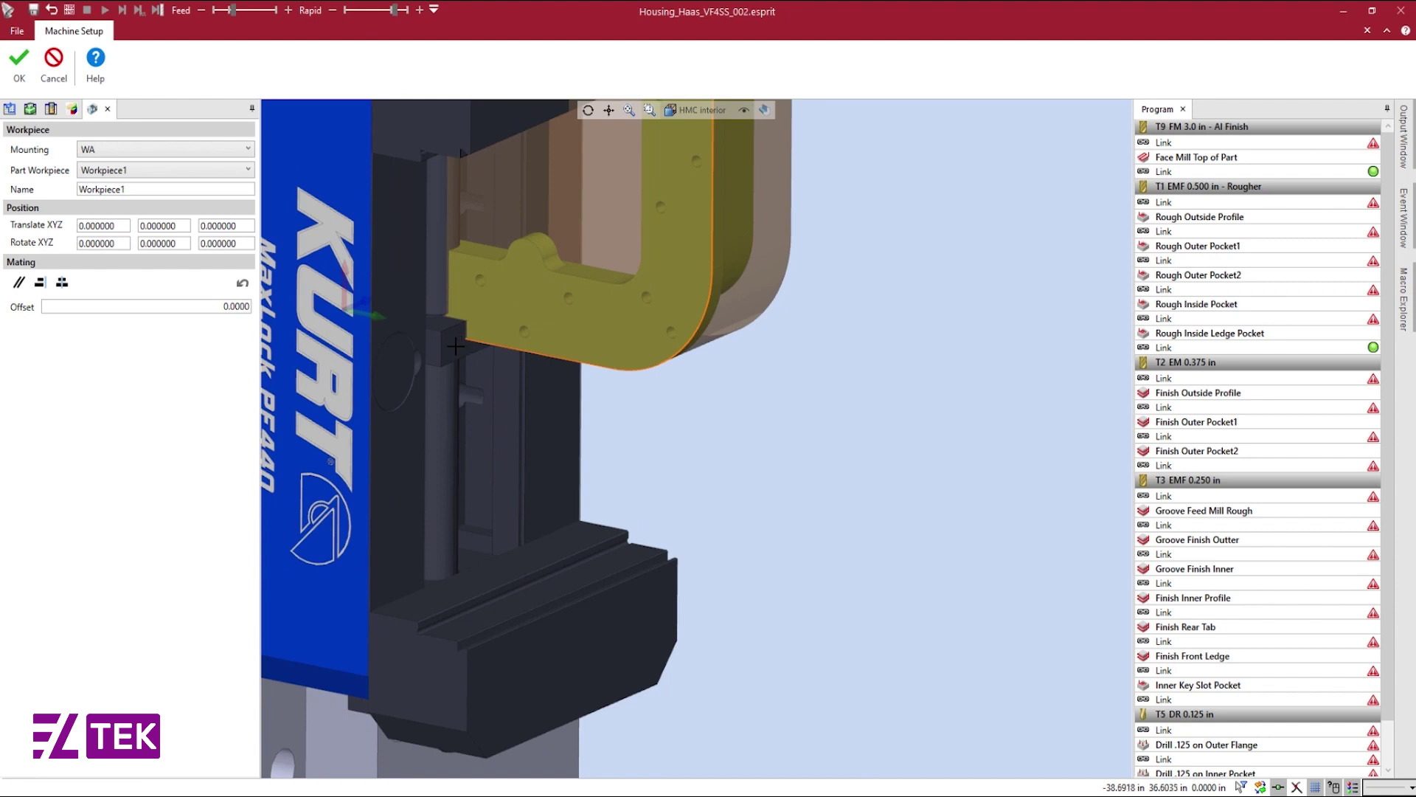
middle_click_drag(473, 315, 481, 357, "ctrl")
scroll(482, 358, "down", 2)
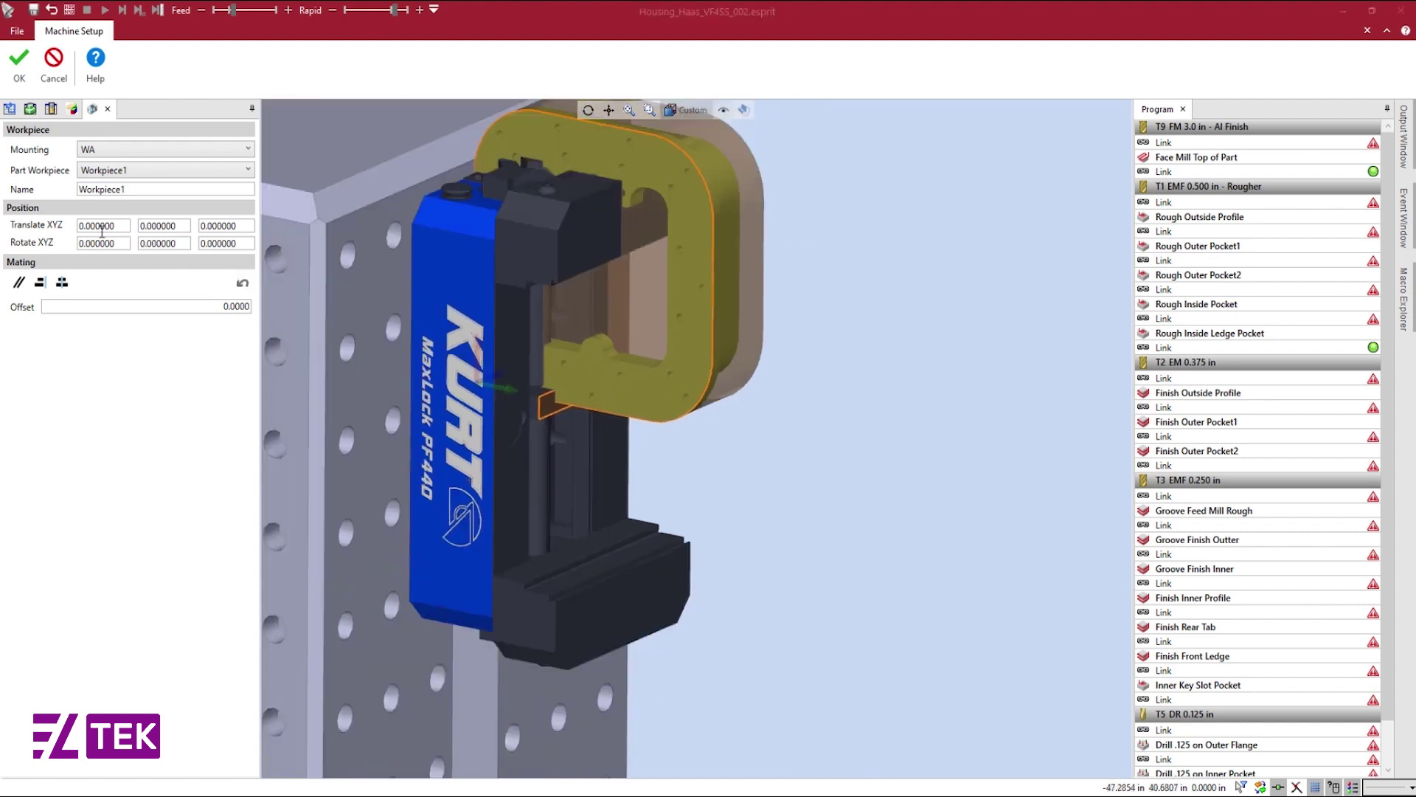
left_click(62, 284)
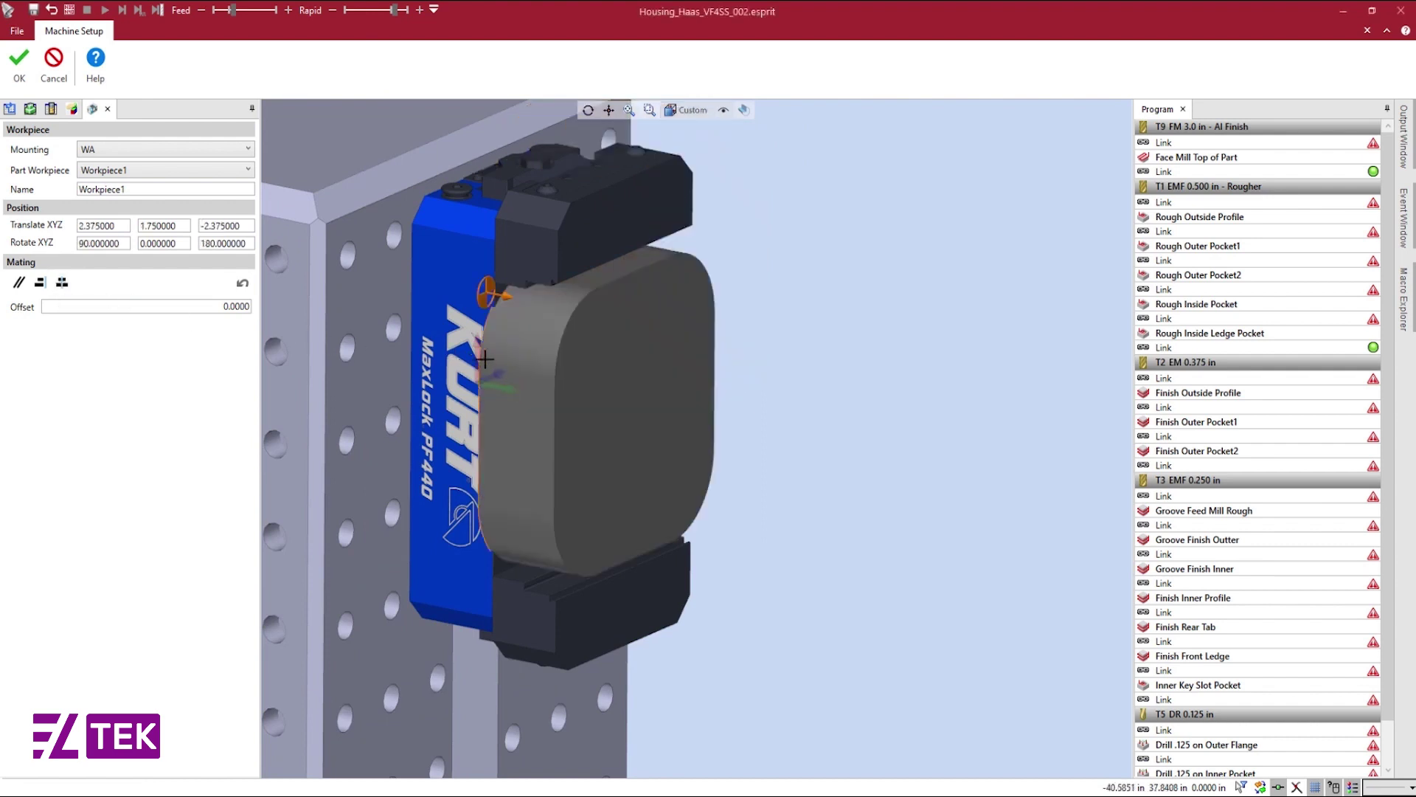
- Mate the workpiece's bottom face flush with the step ledge of the upper vise jaw, using zero offset
middle_click_drag(484, 359, 504, 343, "ctrl")
scroll(504, 343, "up", 3)
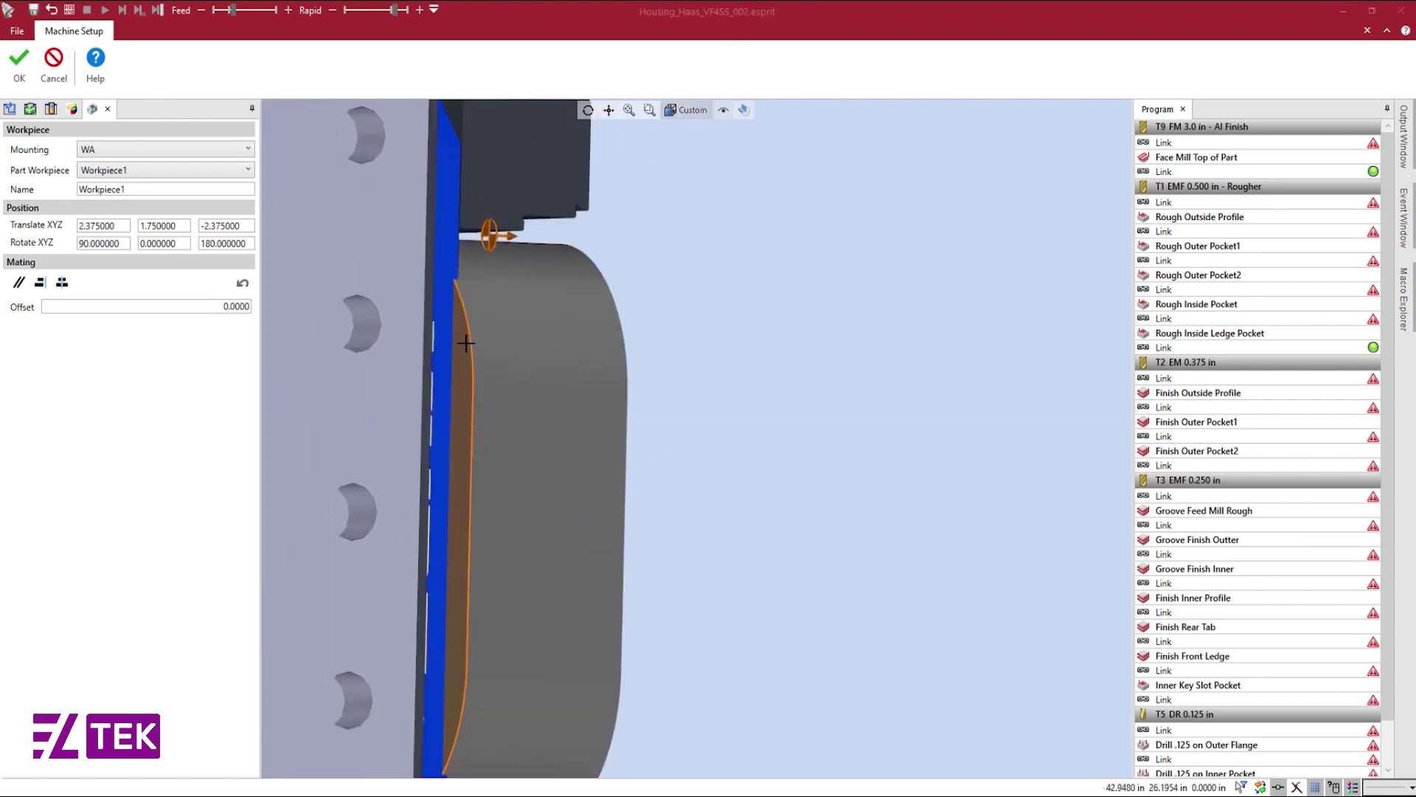
scroll(632, 278, "down", 3)
mouse_move(632, 278)
middle_mouse_down("ctrl")
mouse_move(608, 275)
mouse_move(624, 295)
middle_mouse_up("ctrl")
scroll(627, 298, "up", 4)
left_click(611, 296)
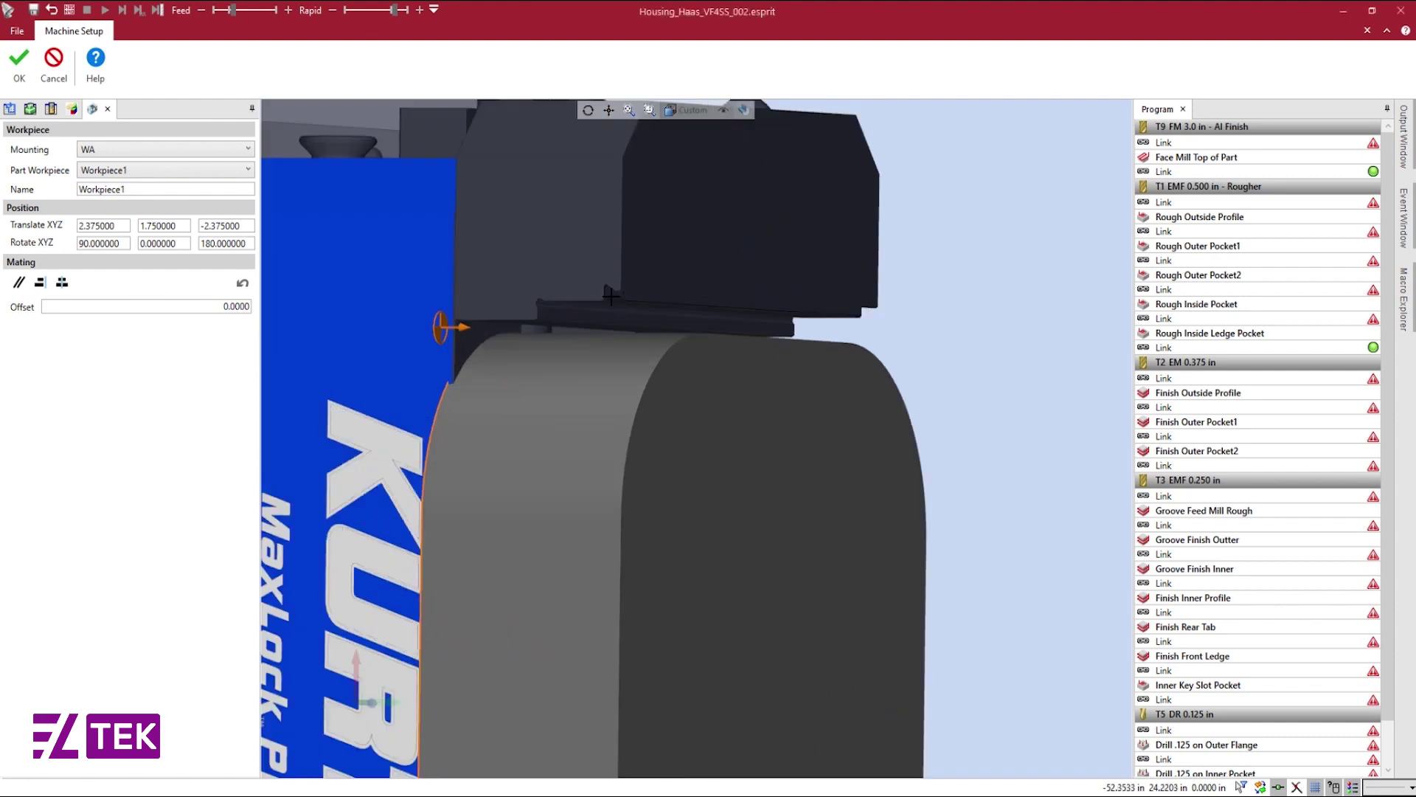
left_click(40, 283)
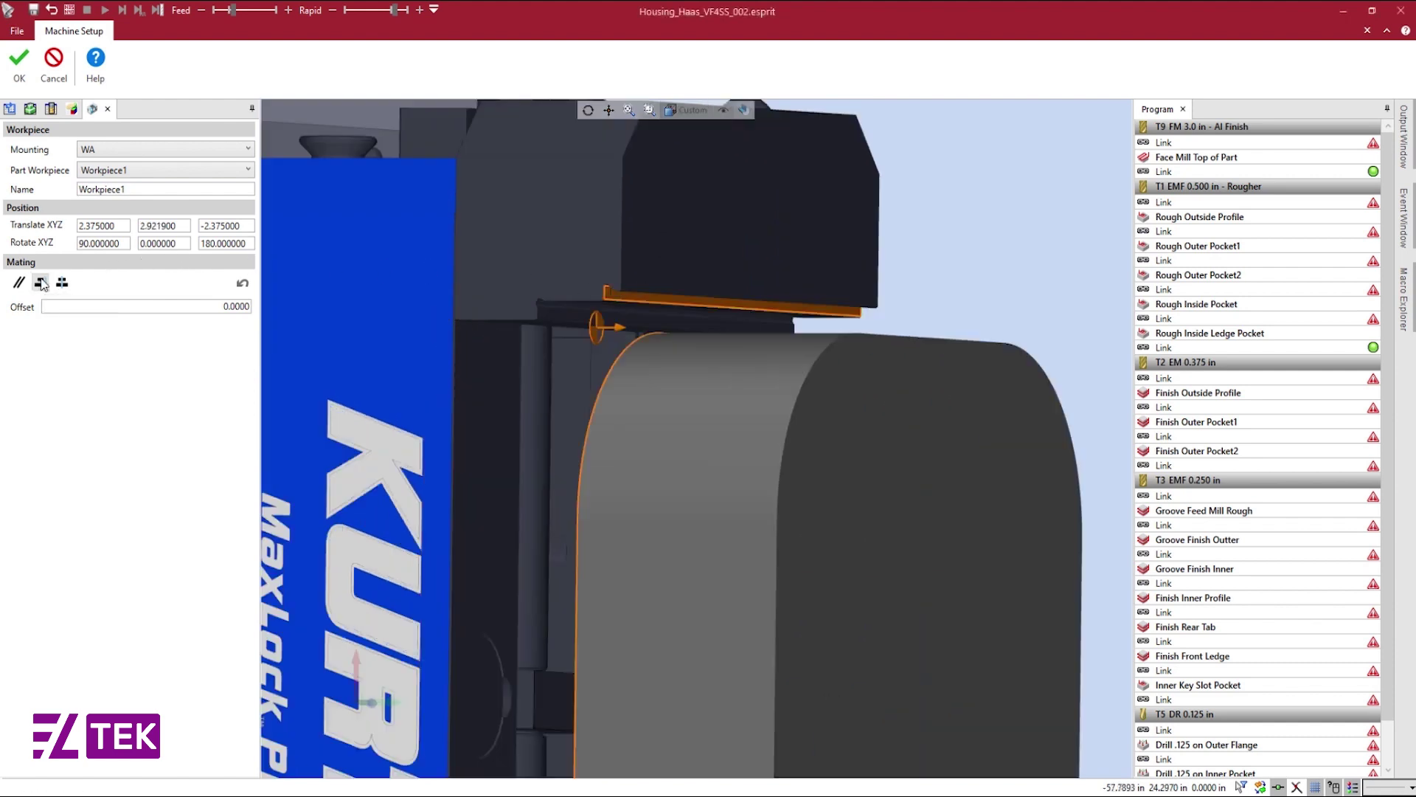
- Accept the workpiece placement and switch the vise from its opened to its closed state
scroll(575, 427, "down", 5)
middle_click_drag(664, 496, 653, 391)
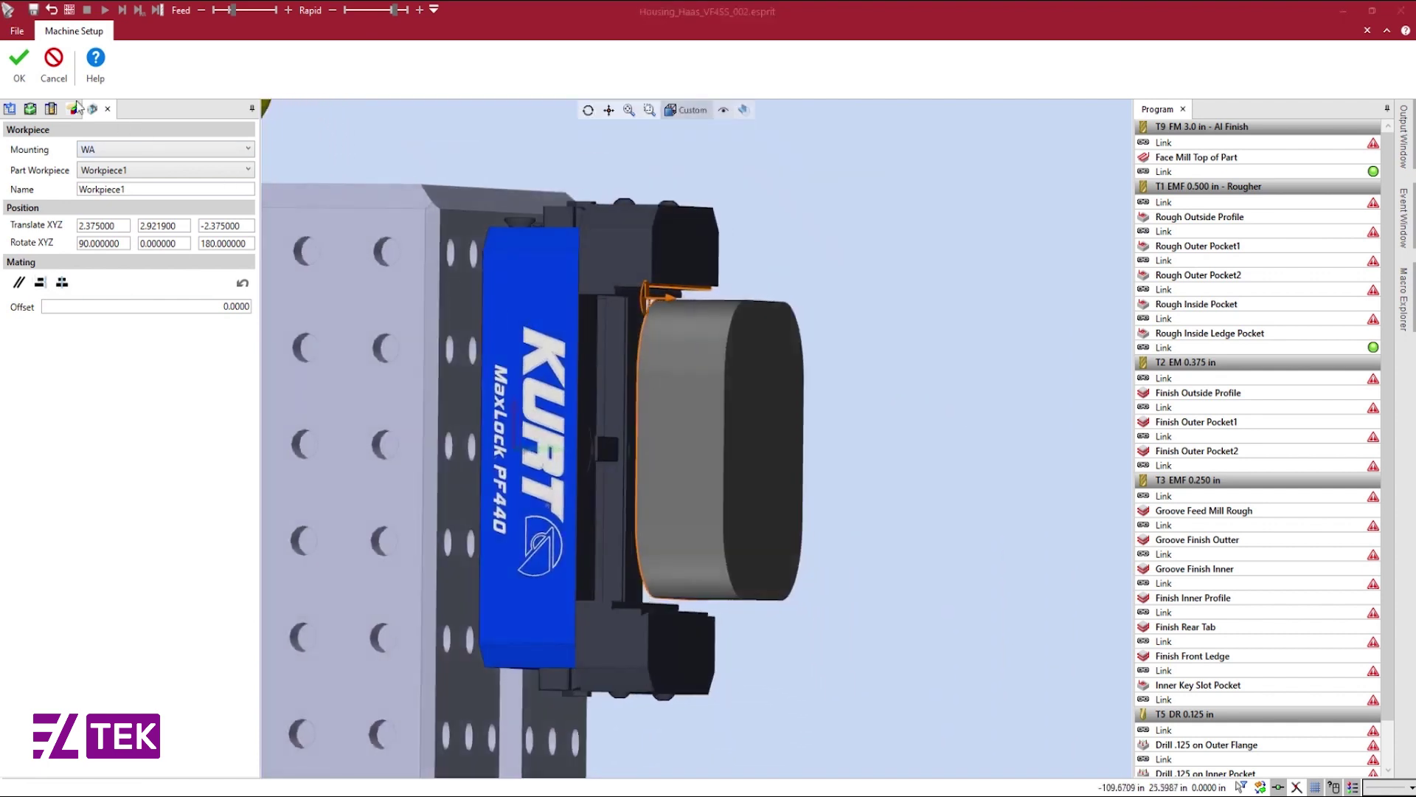
left_click(19, 63)
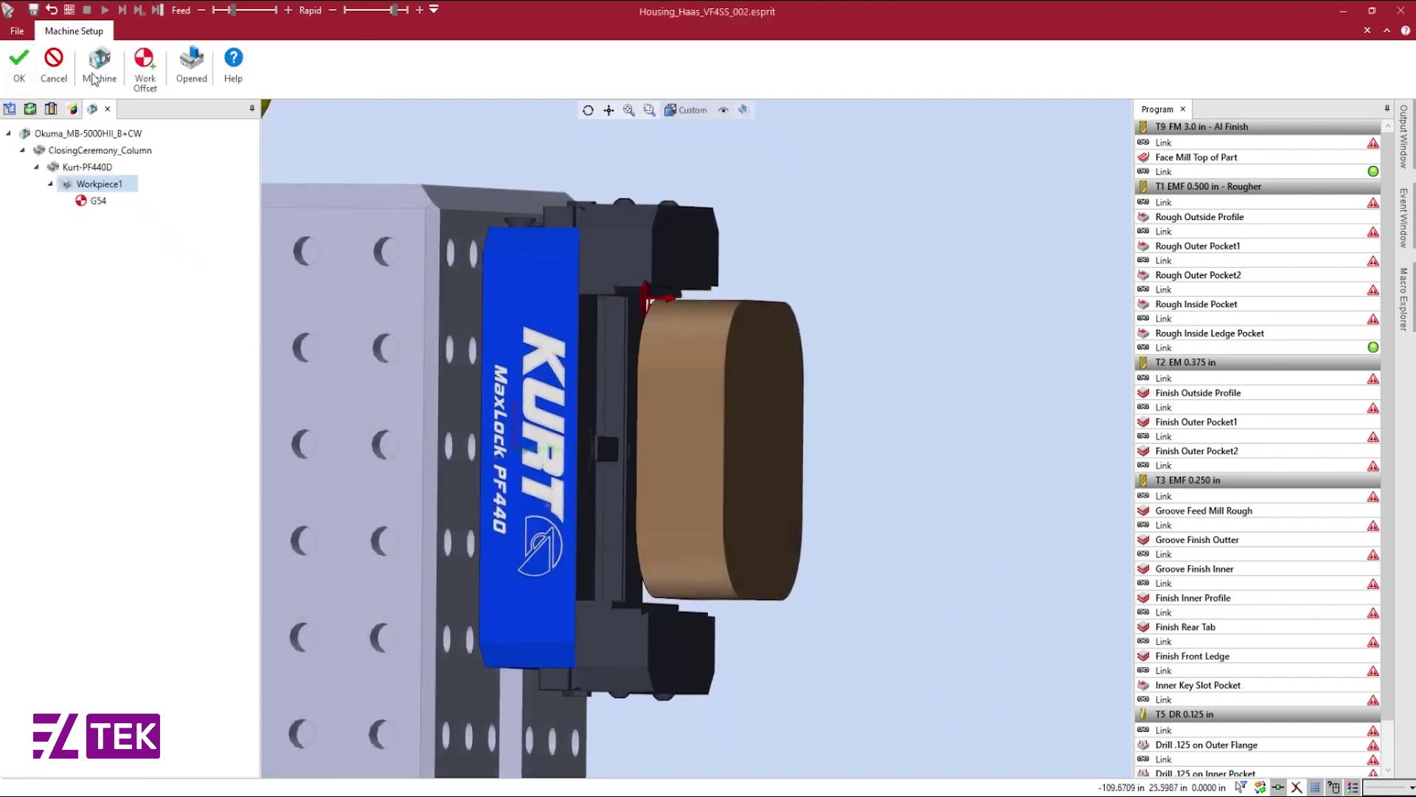
left_click(189, 70)
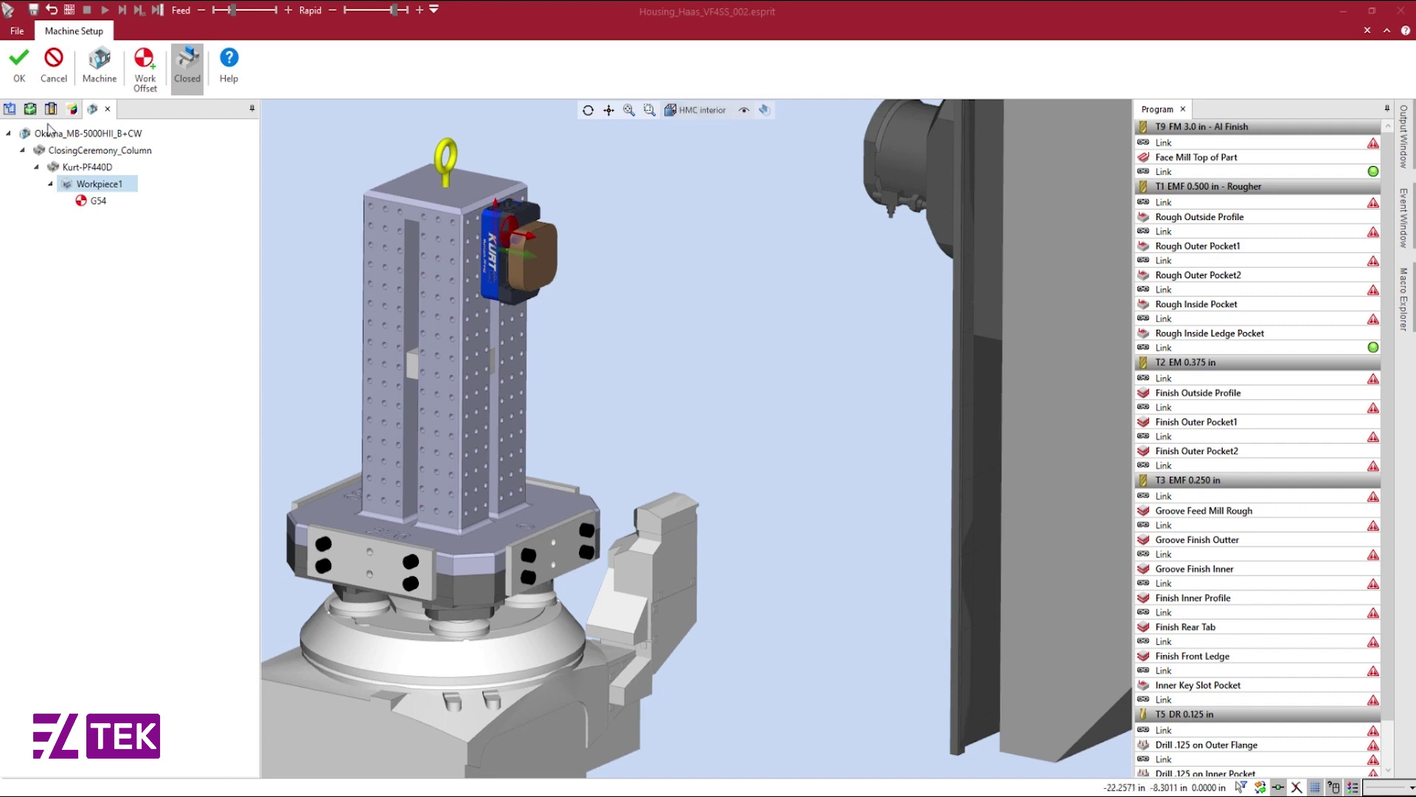
- Copy the Kurt-PF440D vise assembly onto the column at B90, B180 and B270 Top and at B0, B90, B180 and B270 Bottom
right_click(87, 168)
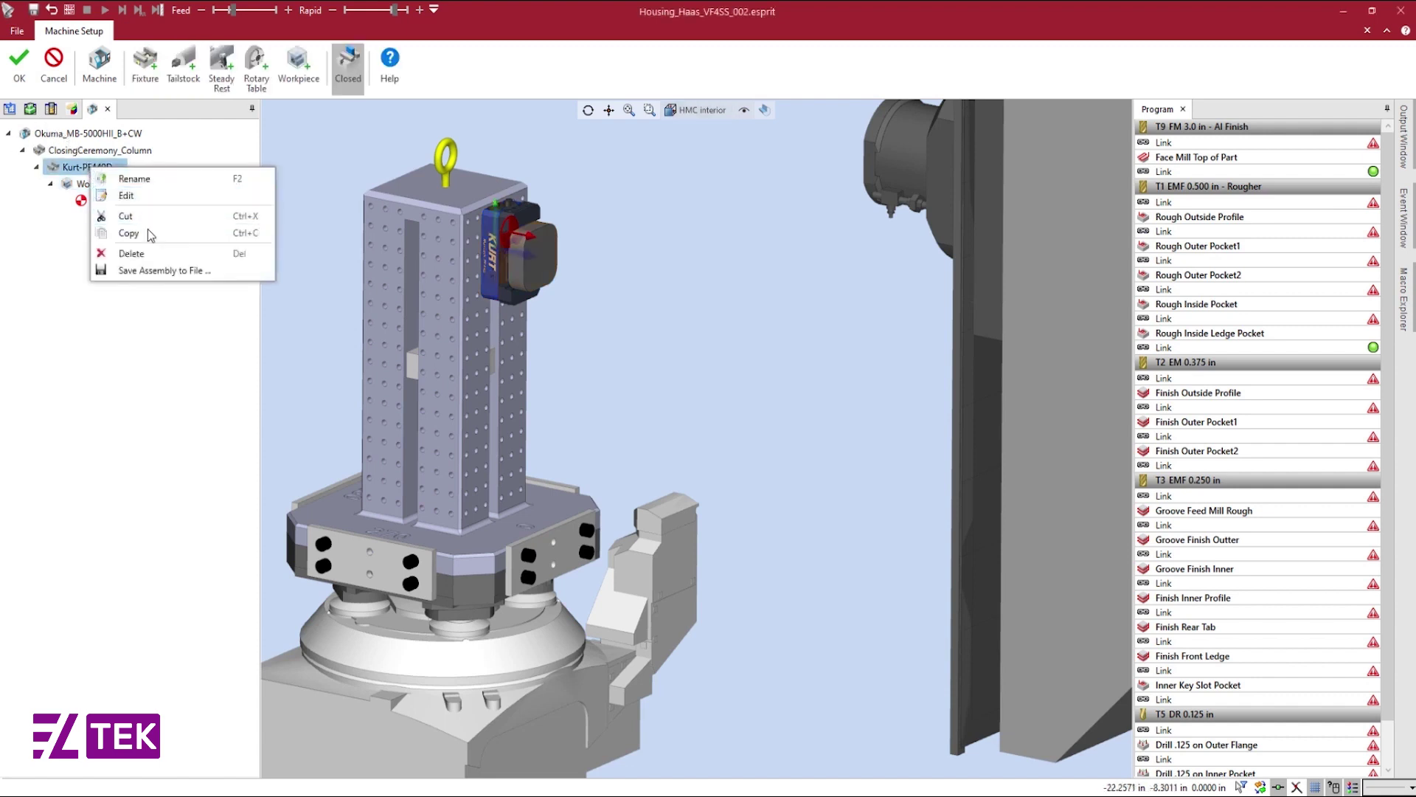
left_click(109, 150)
right_click(108, 151)
mouse_move(226, 234)
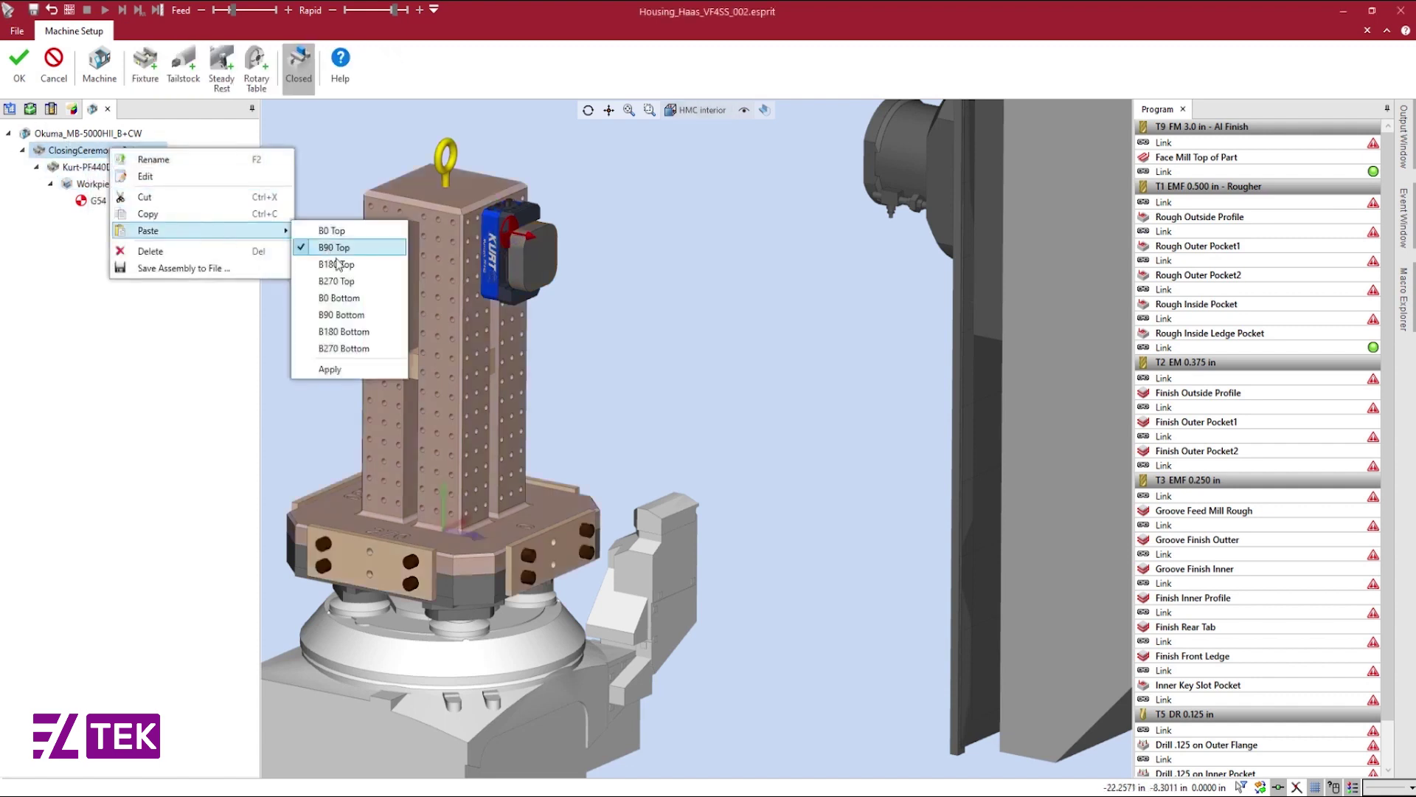
left_click(344, 281)
left_click(347, 298)
left_click(351, 315)
left_click(355, 332)
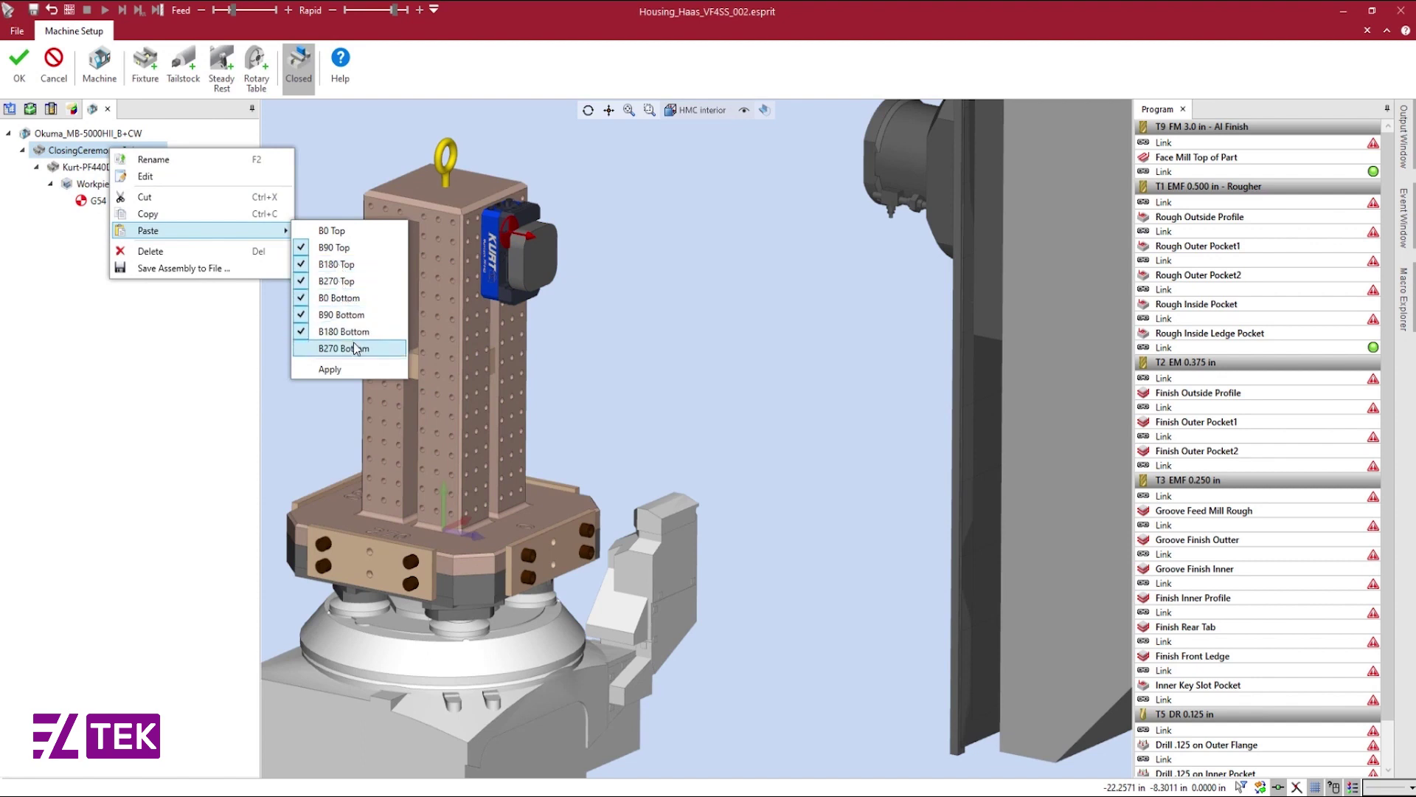
left_click(358, 348)
left_click(359, 371)
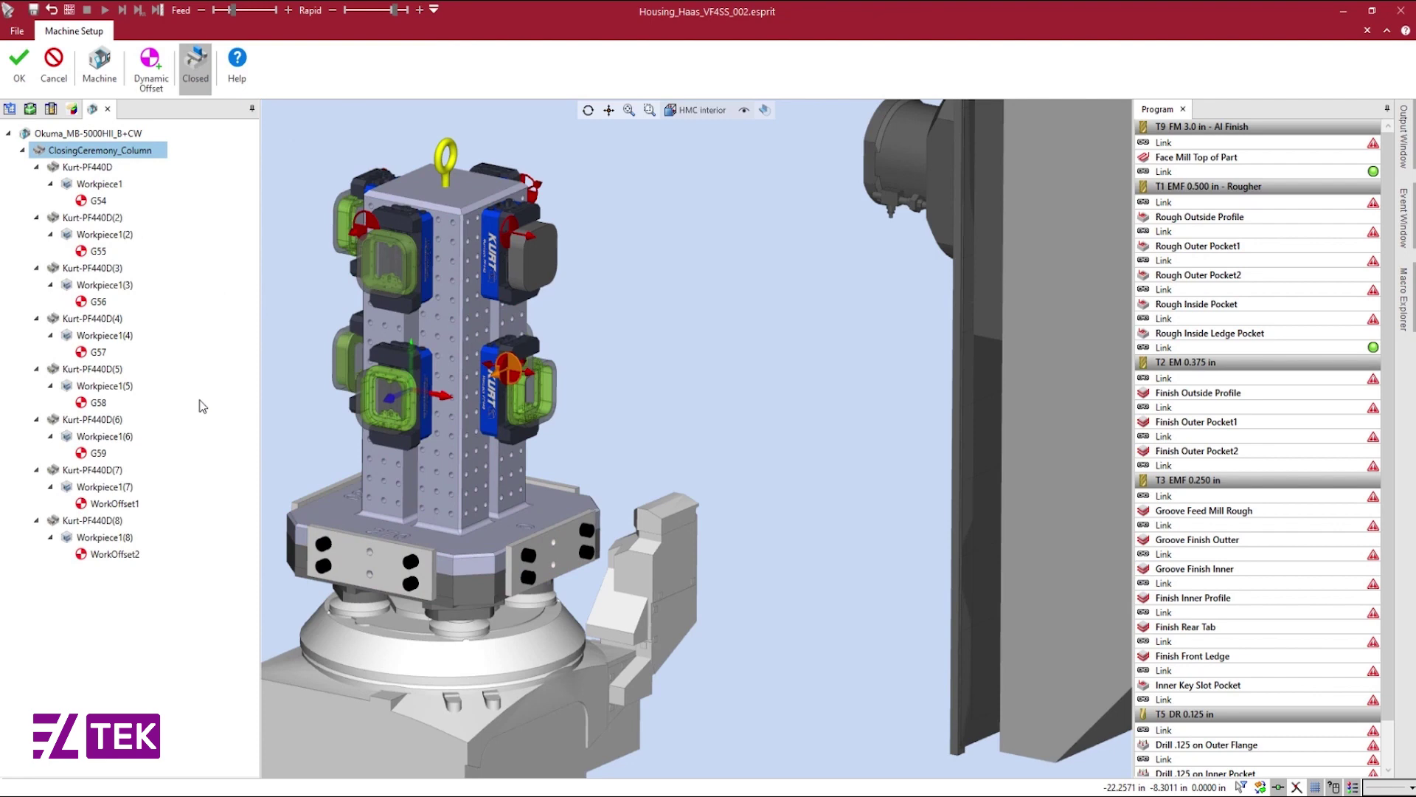
- Change the offset type of WorkOffset1 and WorkOffset2 to Extended, and accept the machine setup
double_click(118, 503)
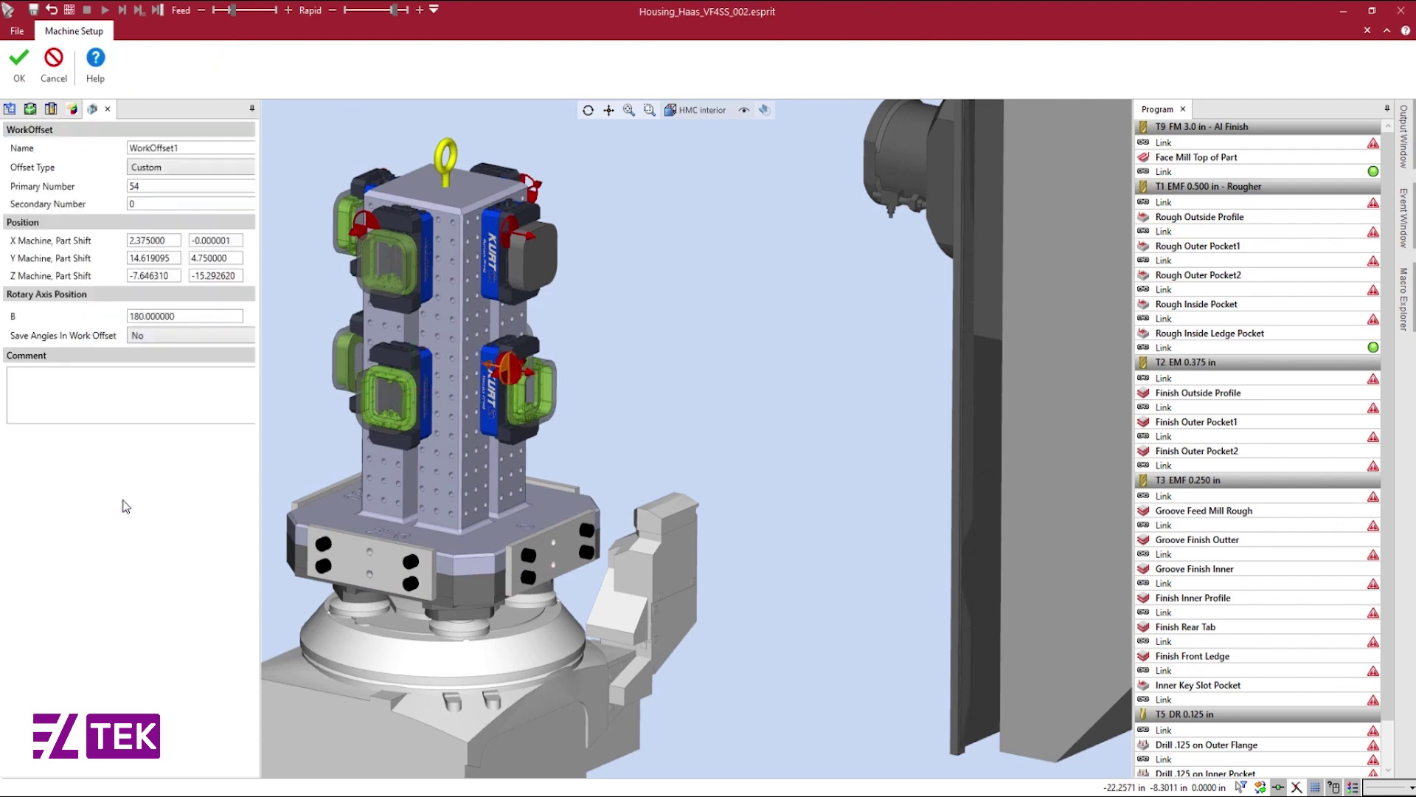
left_click(181, 173)
left_click(151, 199)
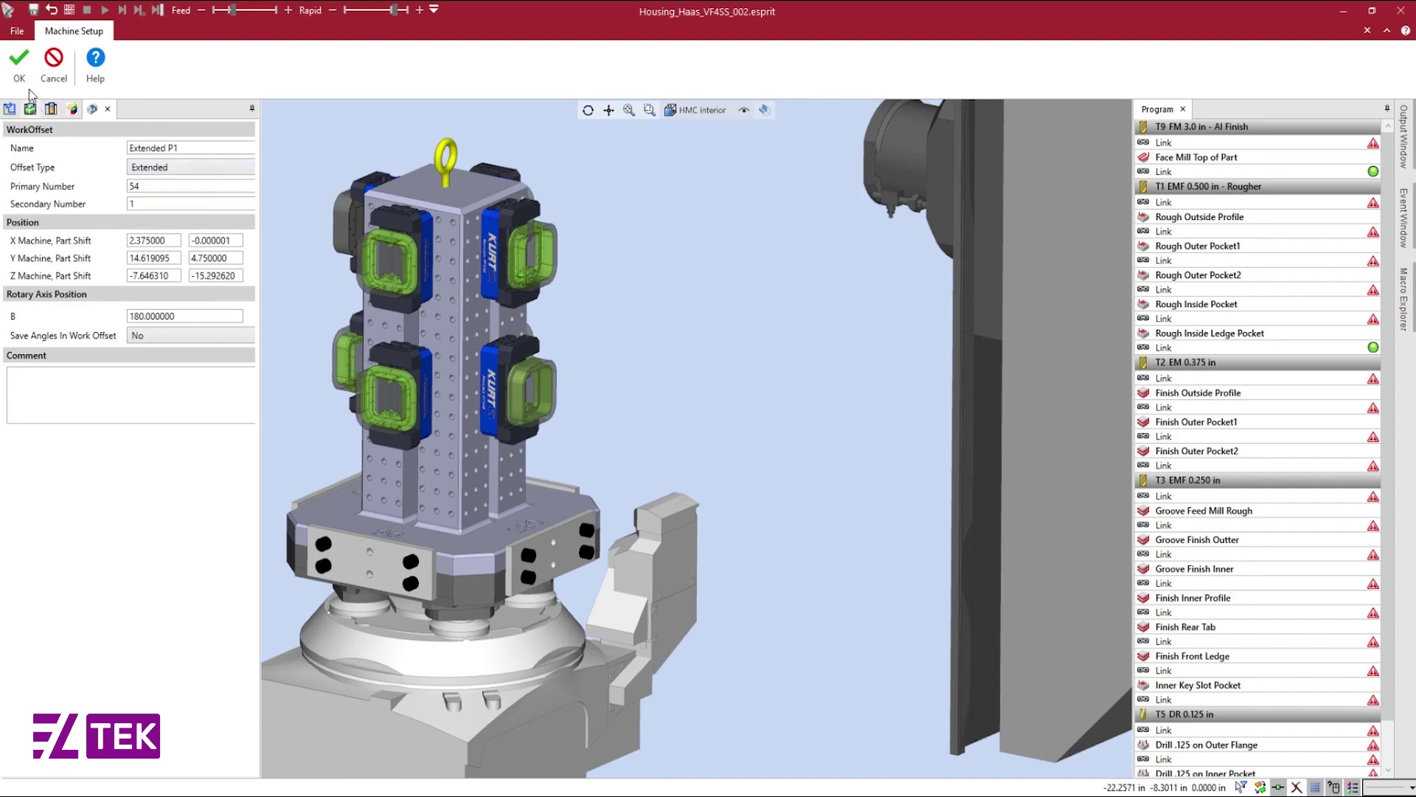
left_click(19, 66)
double_click(115, 554)
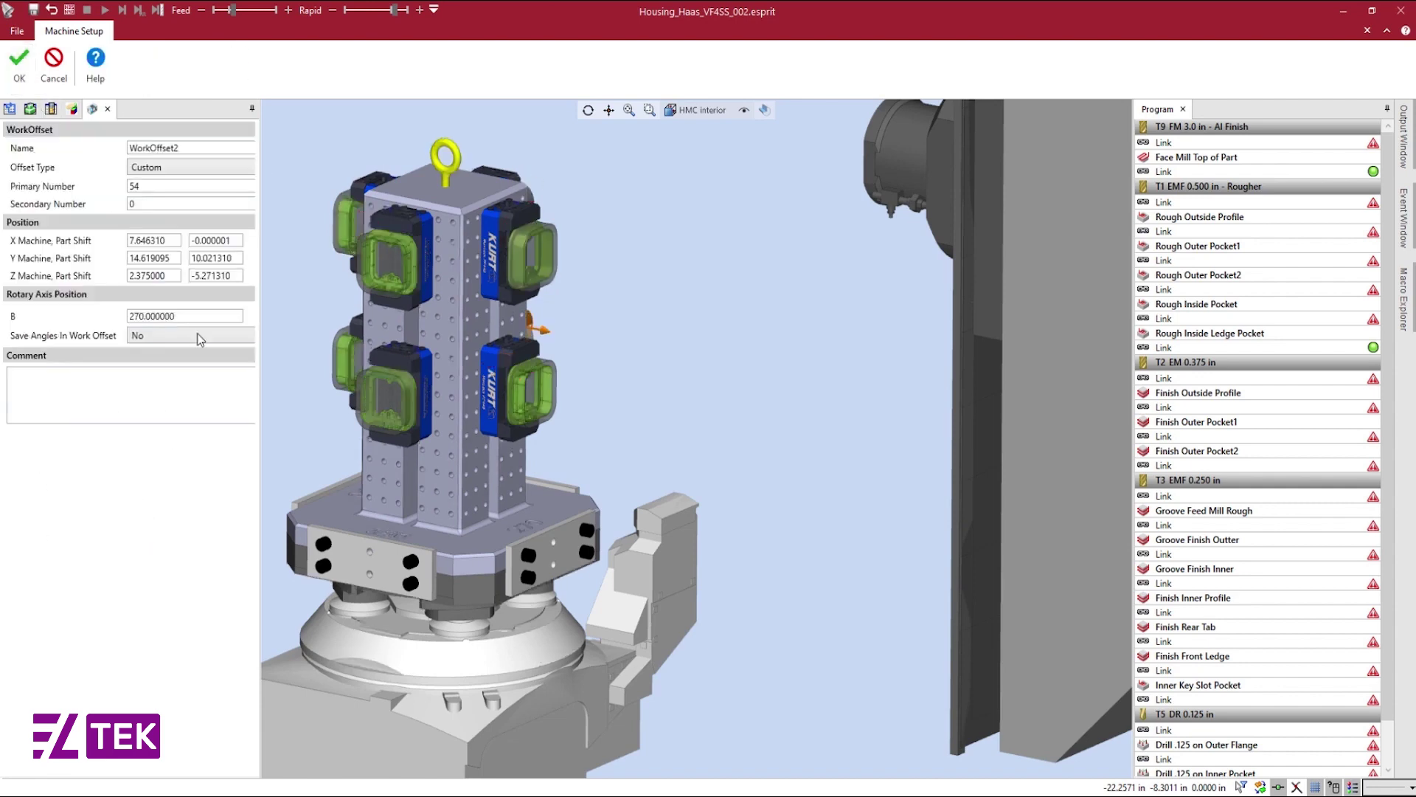
left_click(196, 170)
left_click(196, 199)
left_click(24, 85)
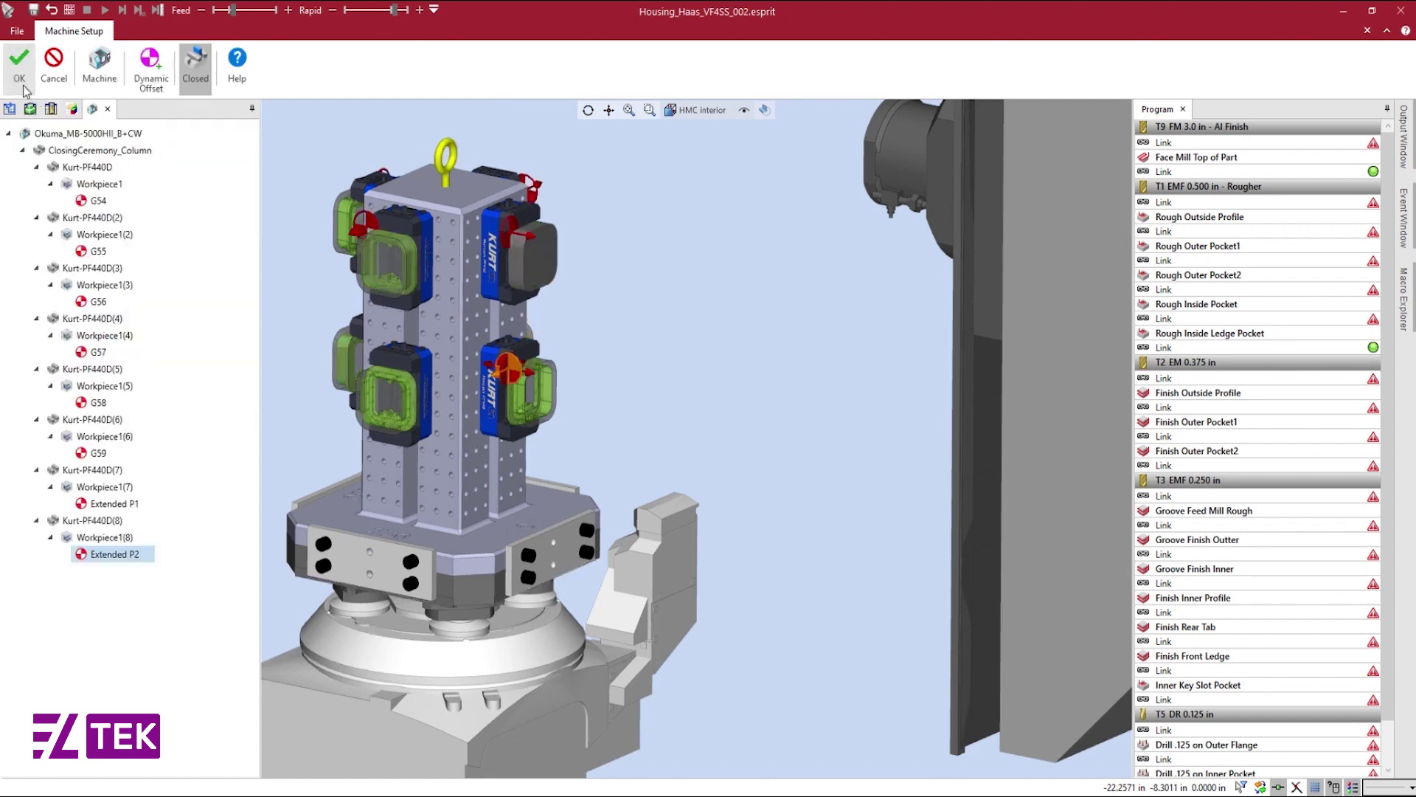
left_click(23, 85)
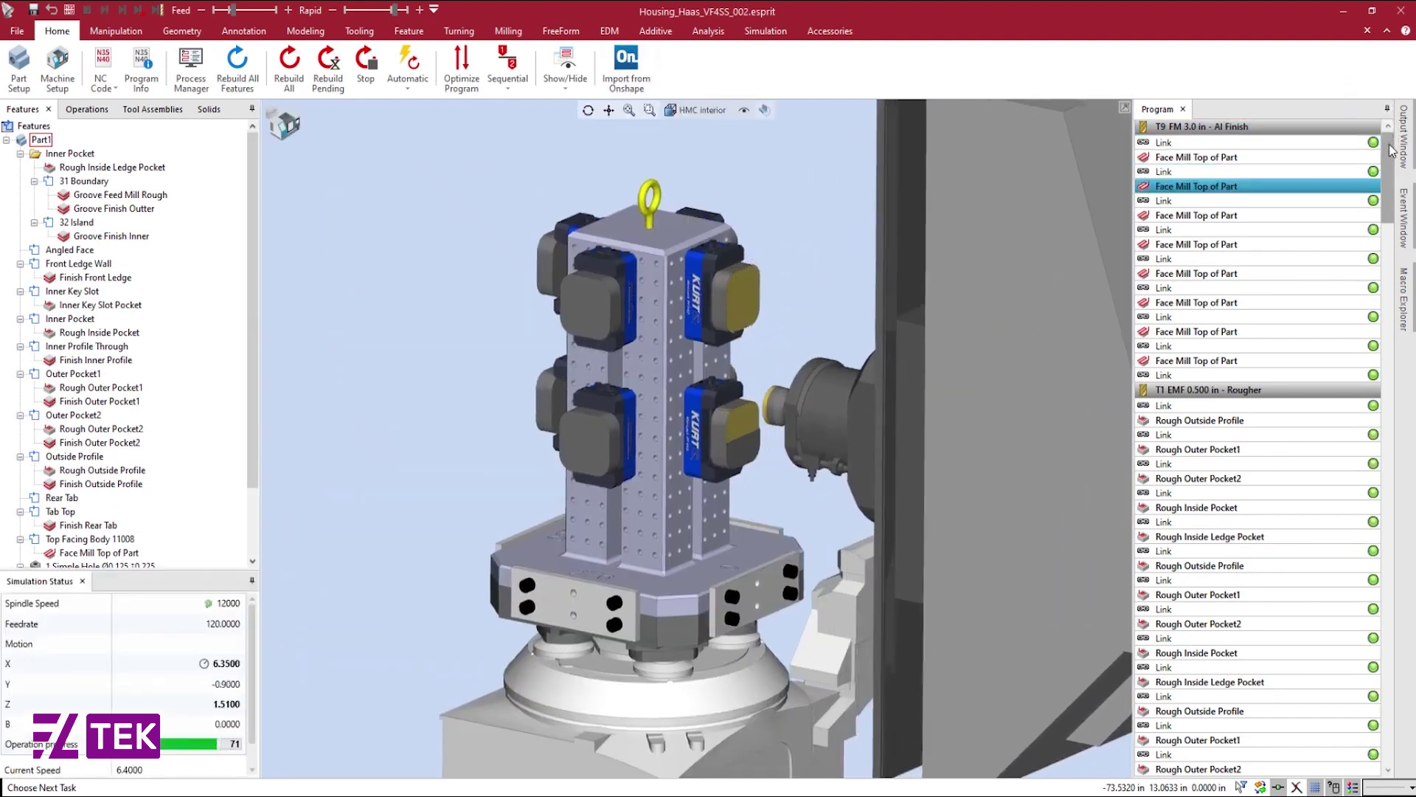
- Replace the machine in the machine setup with the definition file OKUMA_MU-VSeries_MU-6300V-Okuma_OSP-P300M-ETNGR4.6-20201229.mprj
mouse_move(1391, 150)
left_mouse_down()
mouse_move(1392, 162)
mouse_move(1390, 144)
left_mouse_up()
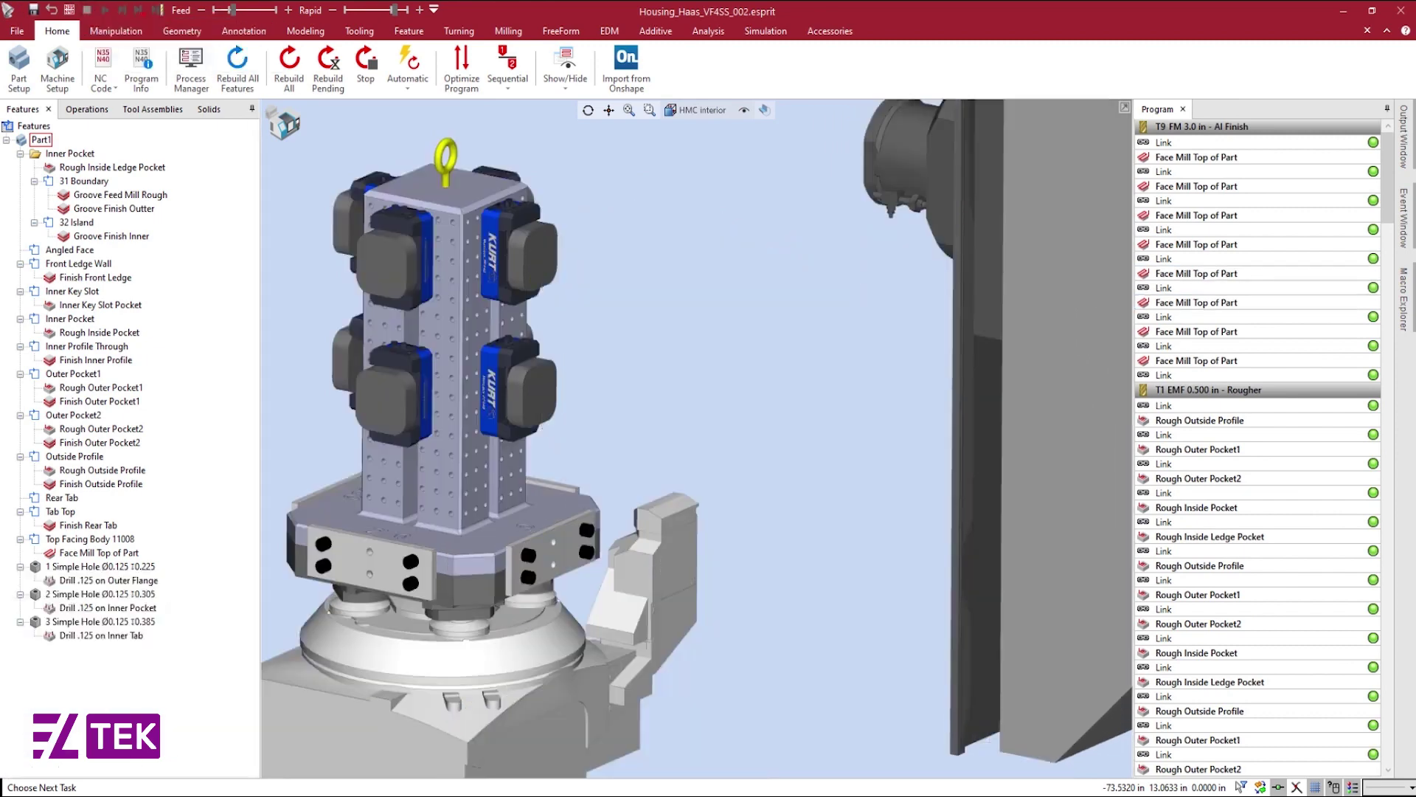
left_click(59, 87)
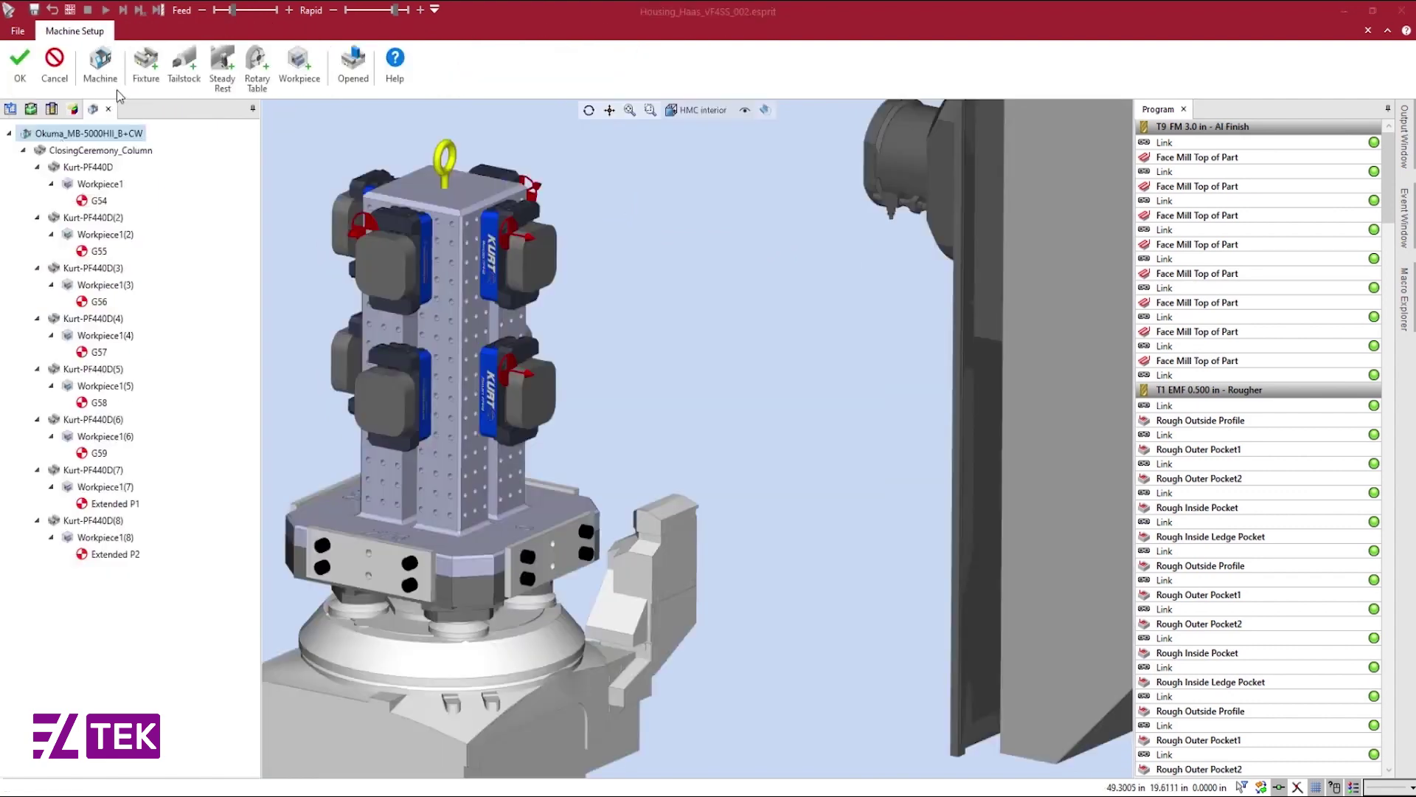
double_click(124, 134)
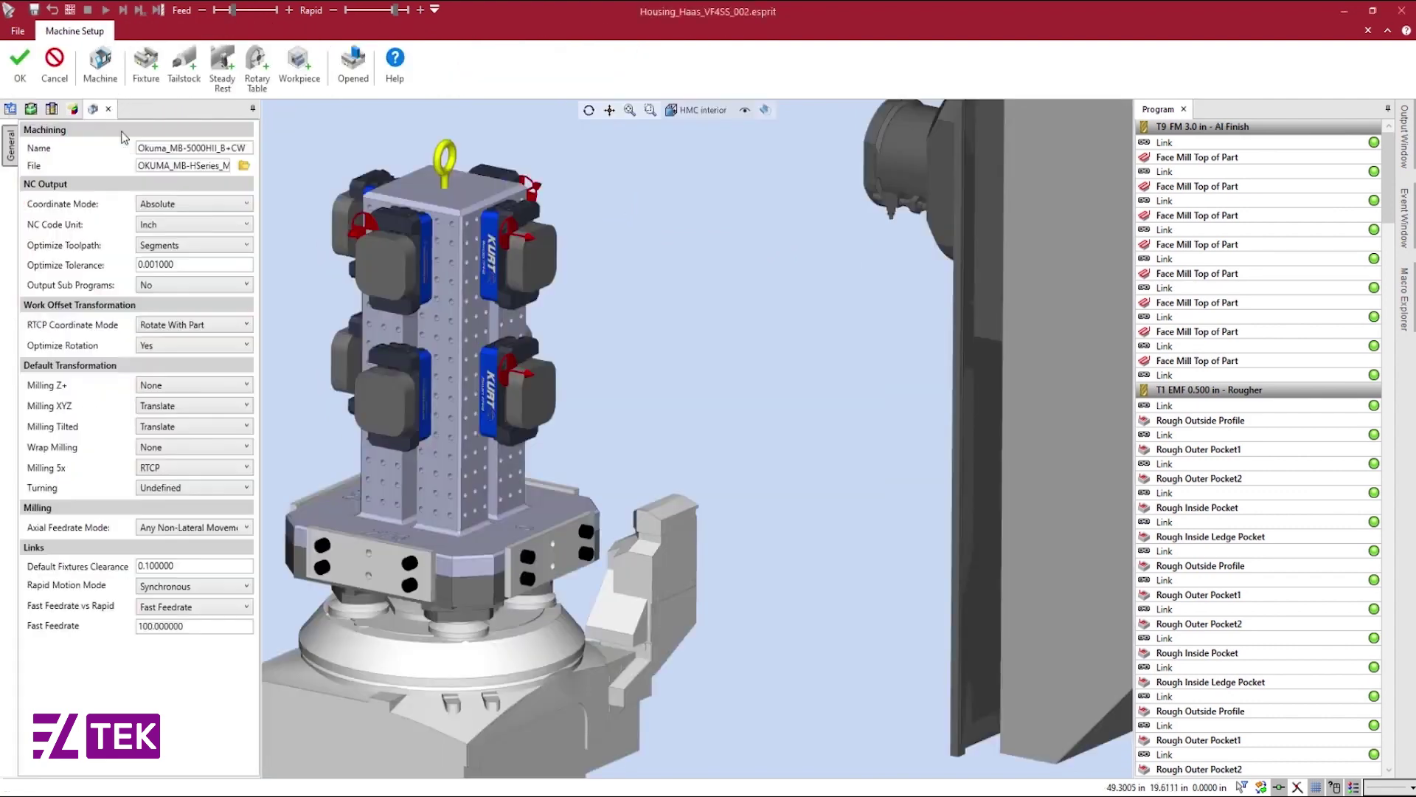
left_click(243, 165)
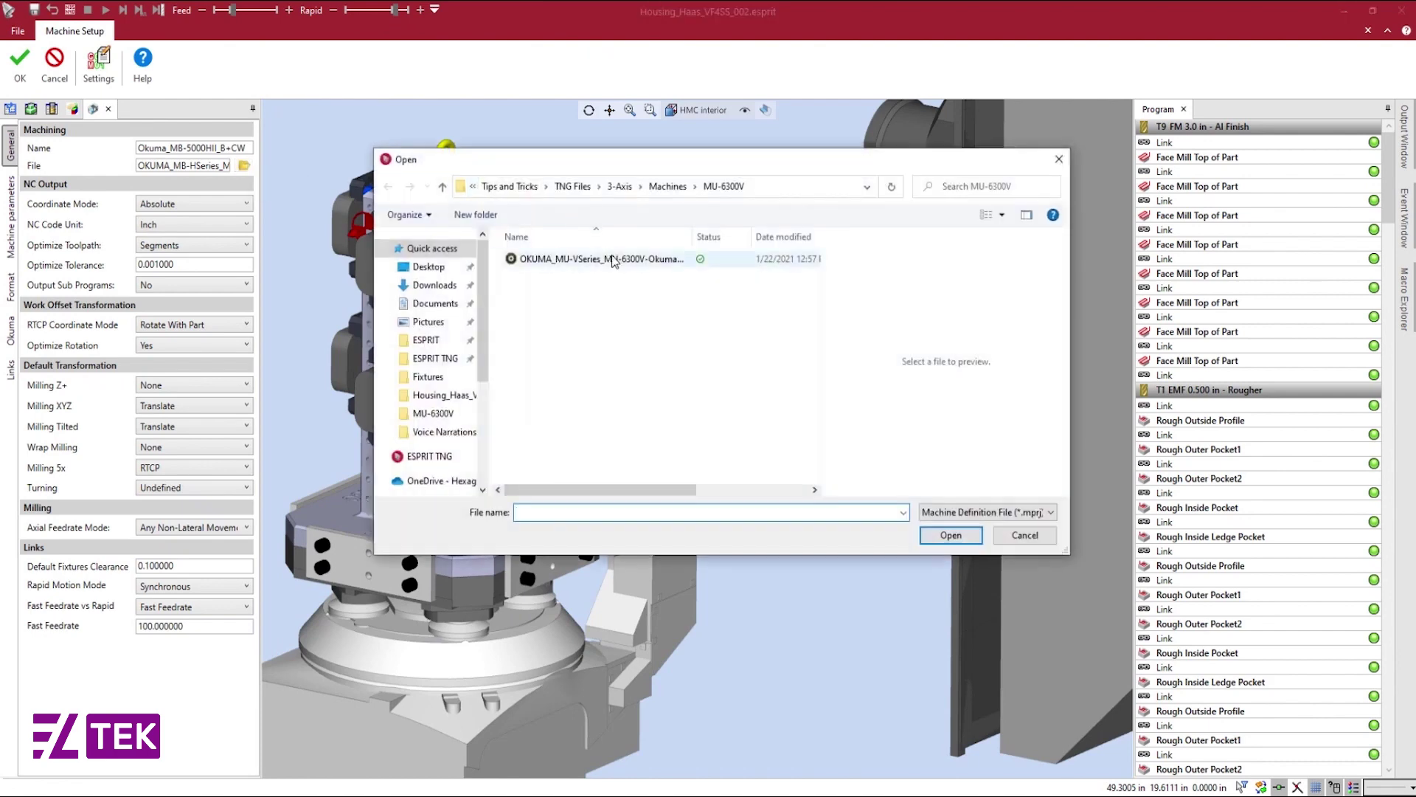
left_click(601, 258)
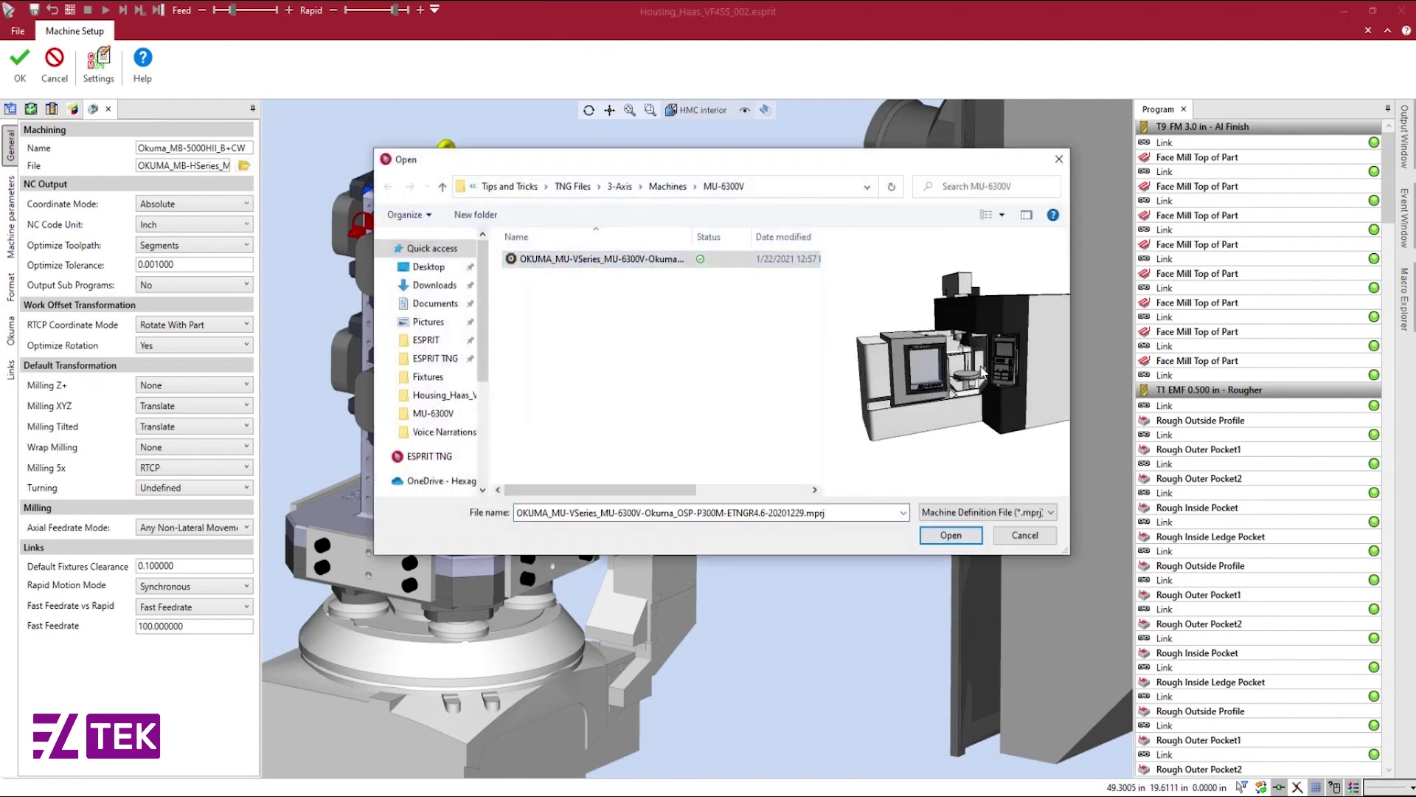
left_click(971, 538)
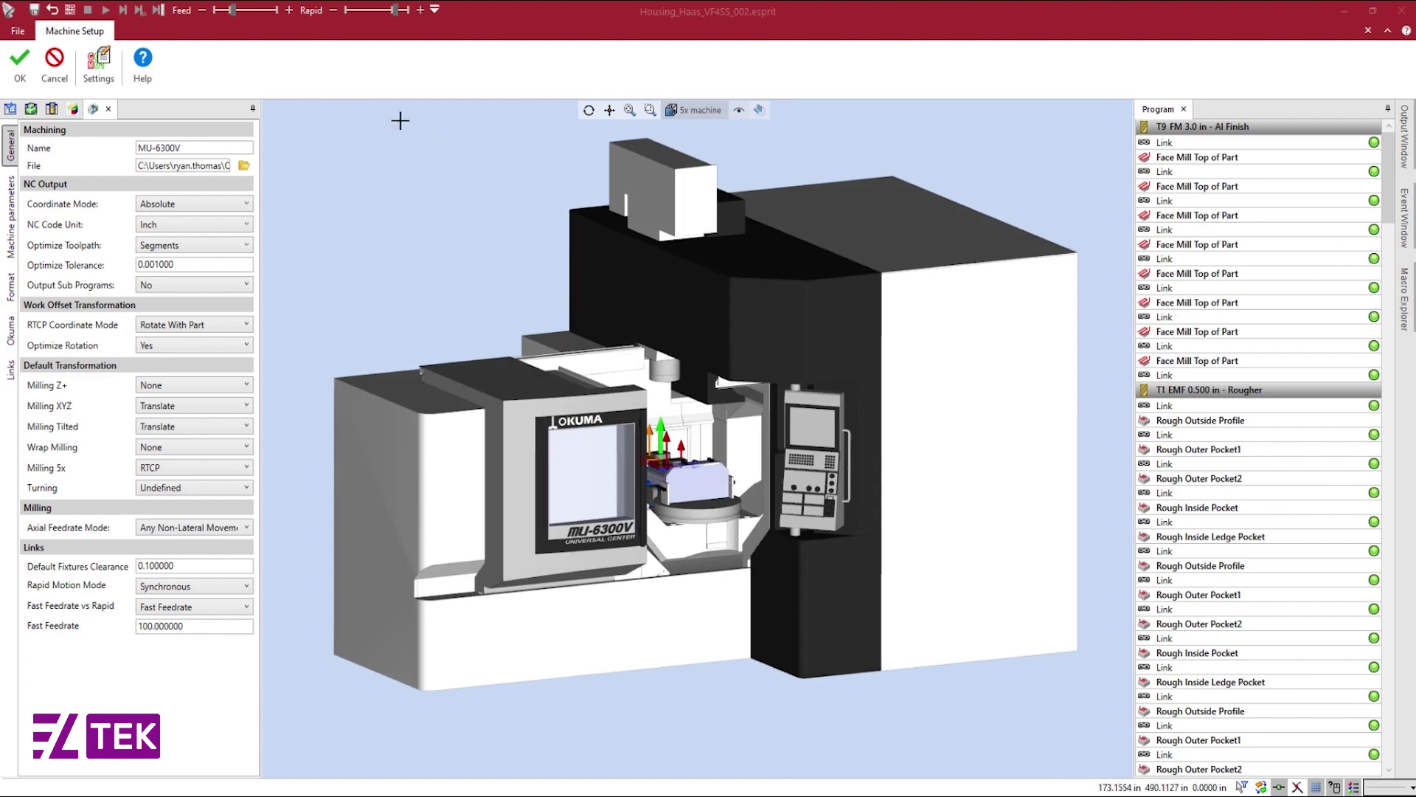
left_click(25, 74)
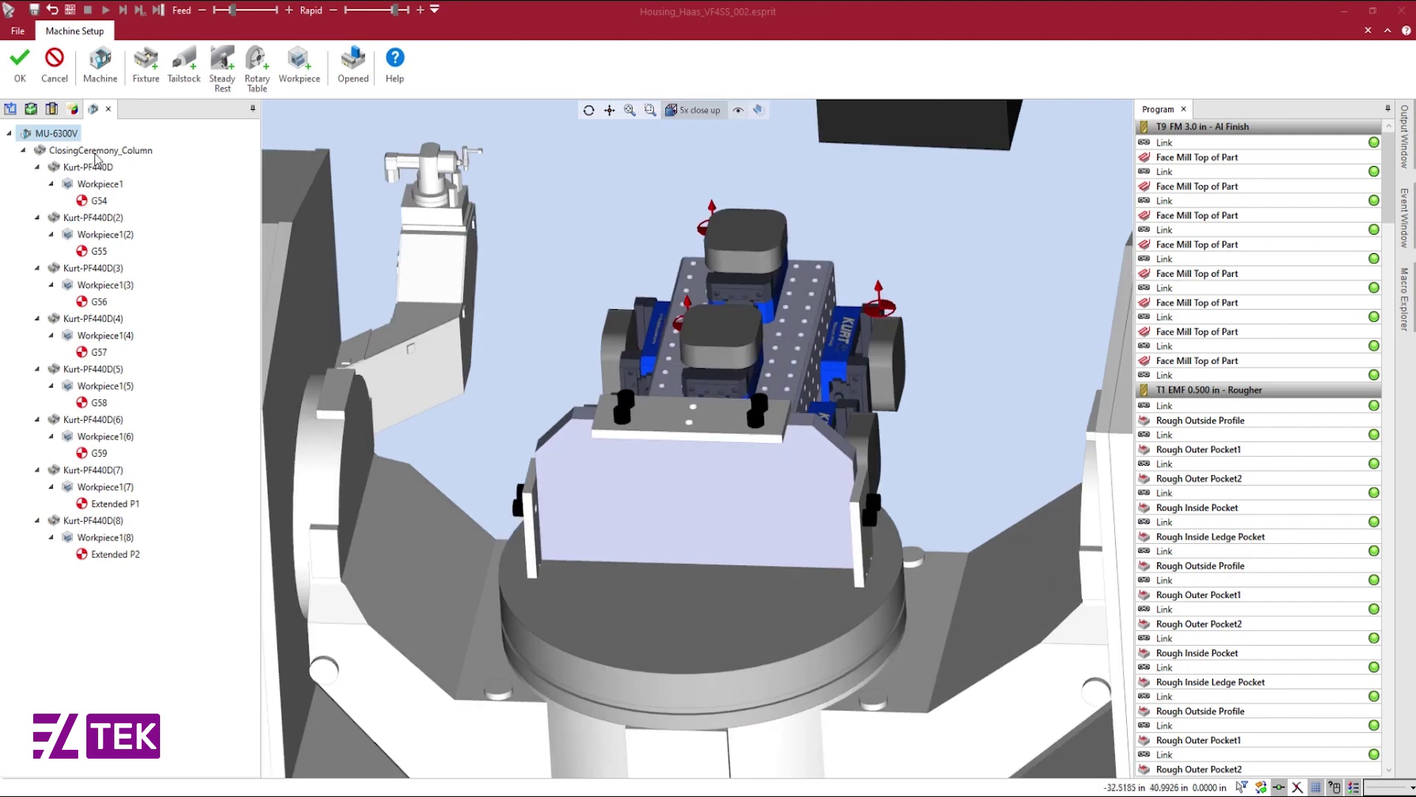
- Replace the ClosingCeremony_Column fixture's file with 5xPyramidCustom-470mmDia.gdml, keeping the FA mounting
double_click(95, 152)
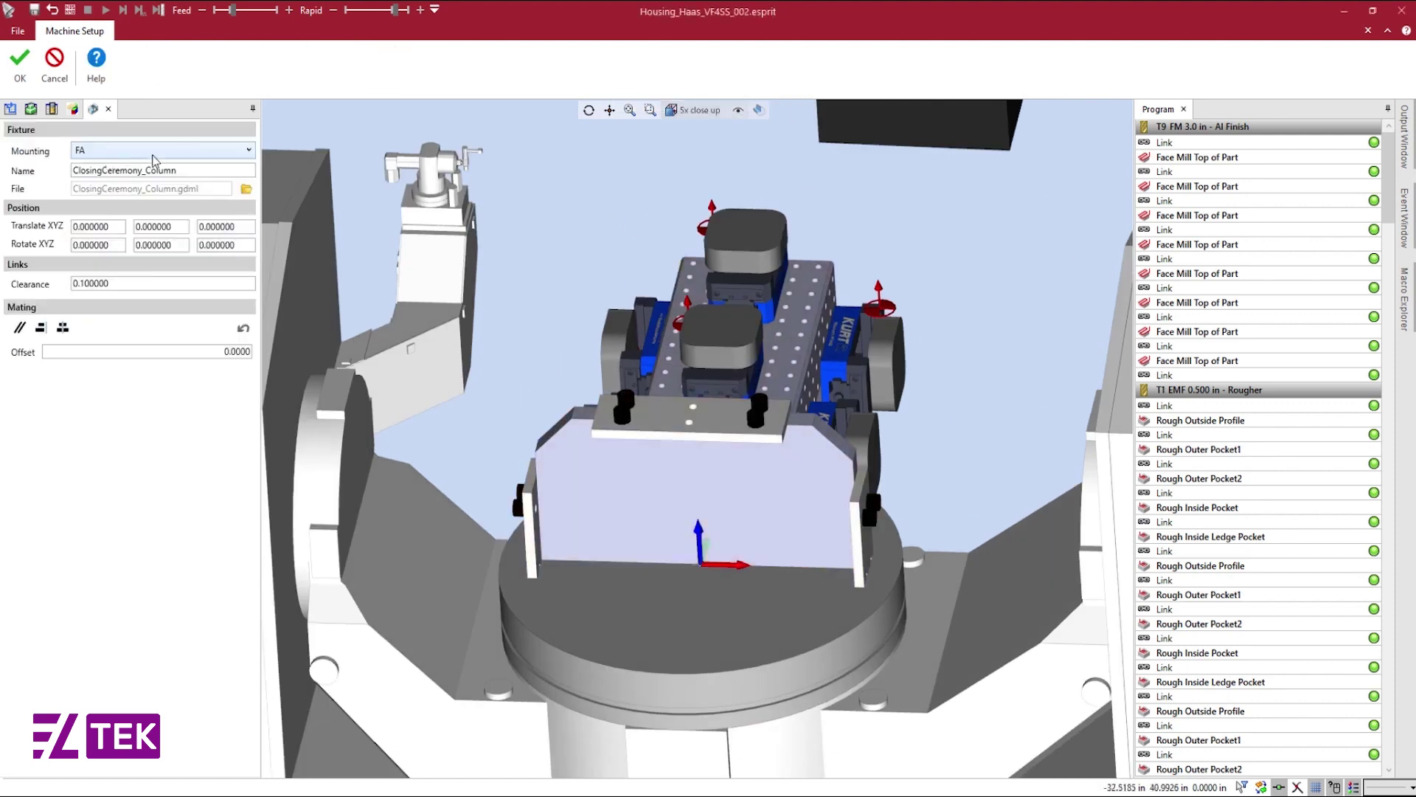
left_click(246, 190)
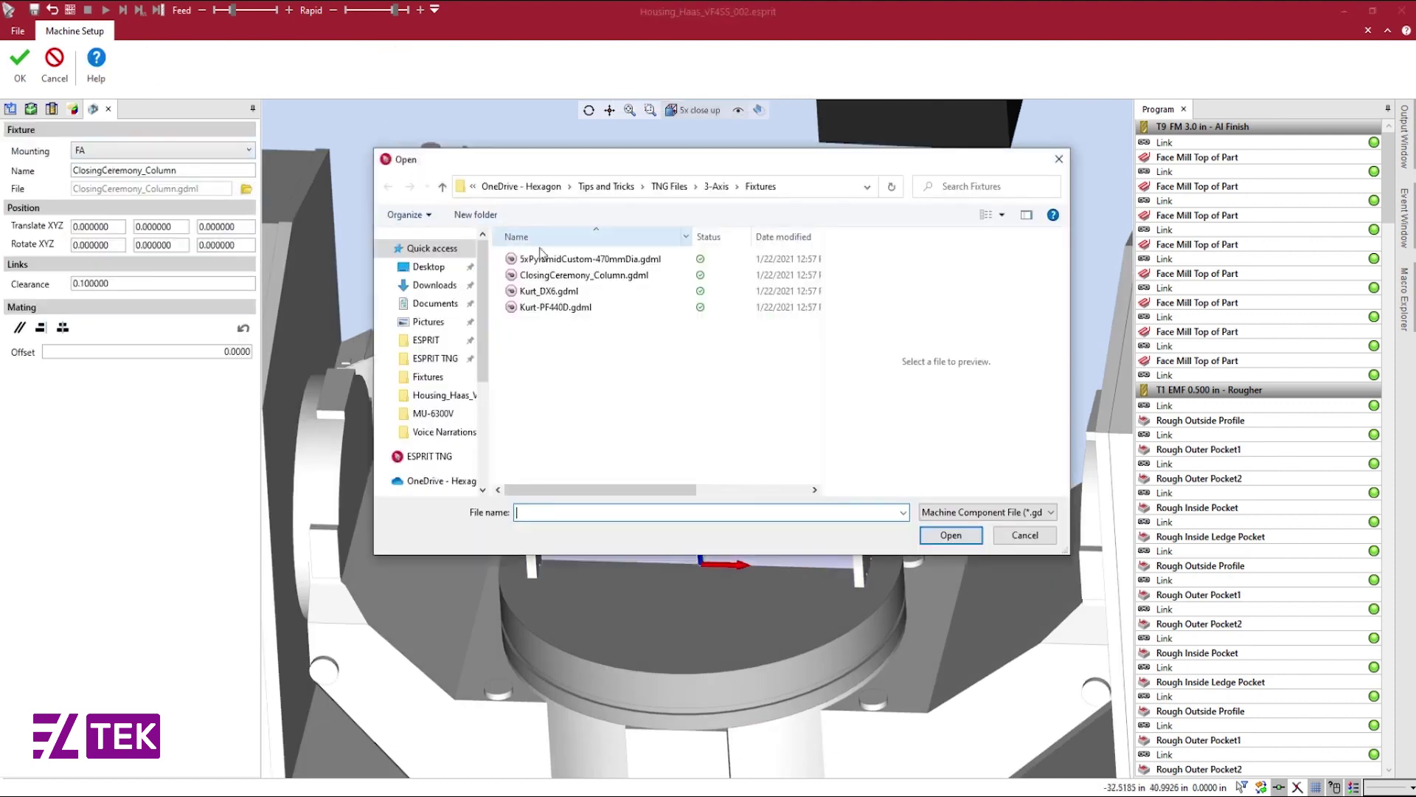
left_click(590, 259)
left_click_drag(993, 412, 998, 373)
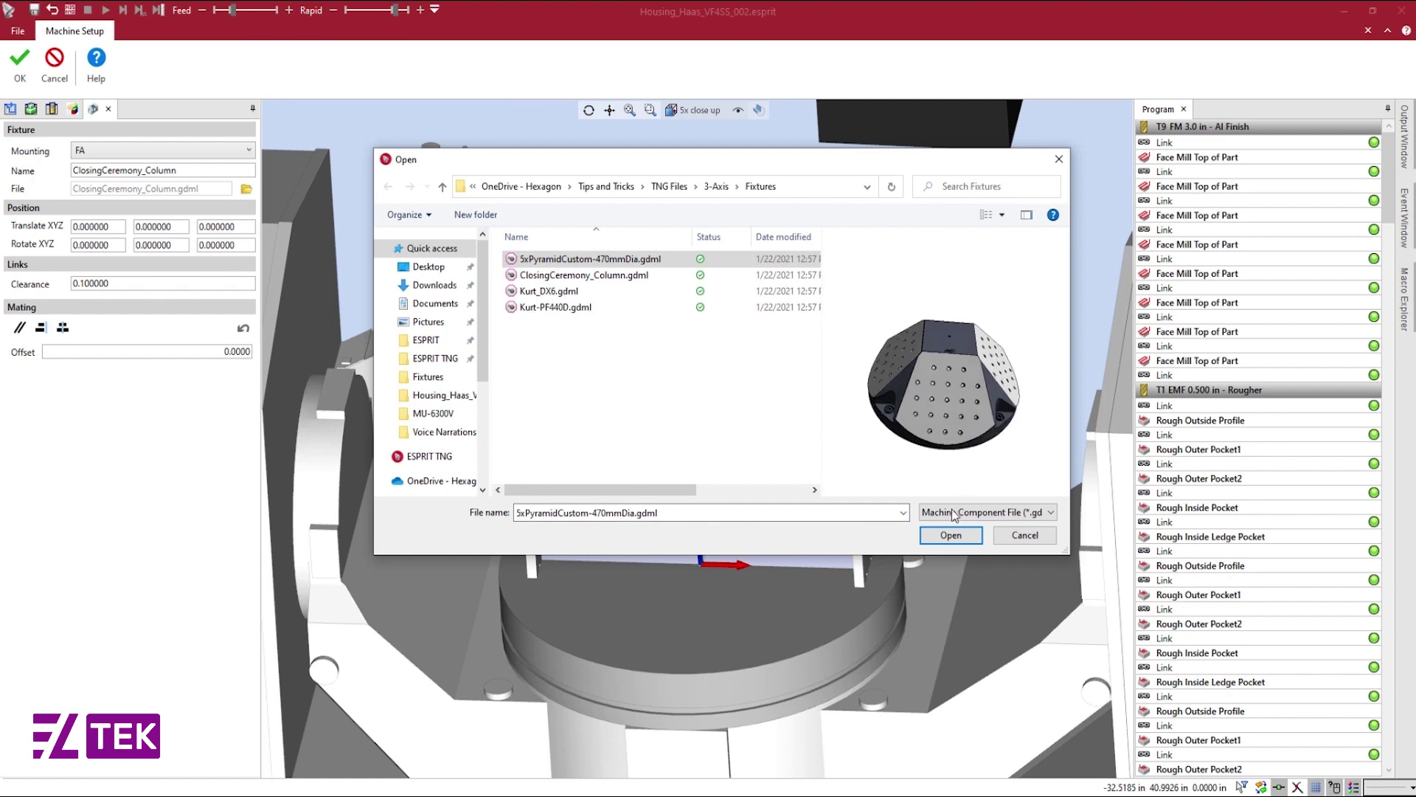
left_click(951, 536)
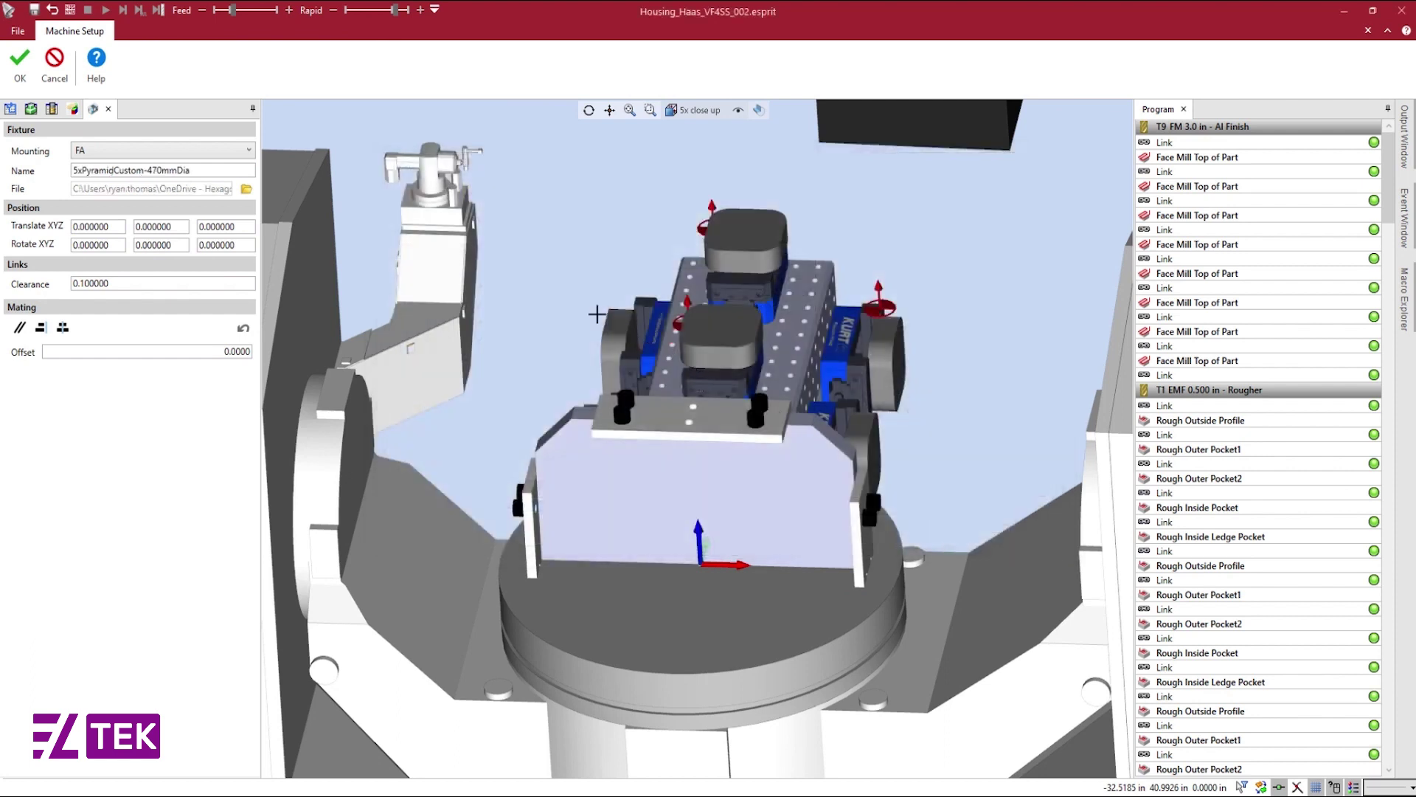
left_click(108, 108)
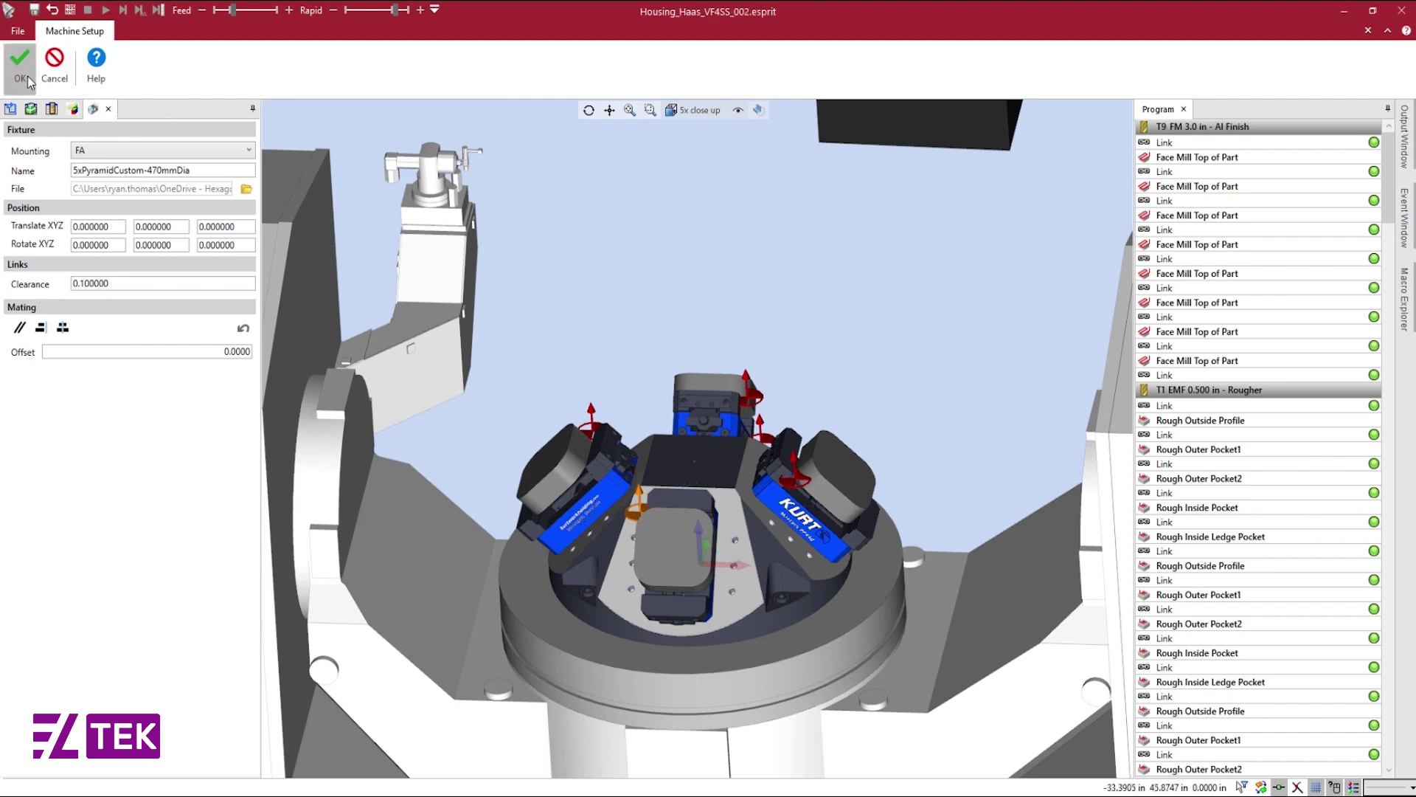
- Delete the vise assemblies Kurt-PF440D(5) through Kurt-PF440D(8) from the pyramid fixture and accept the machine setup
left_click(106, 371)
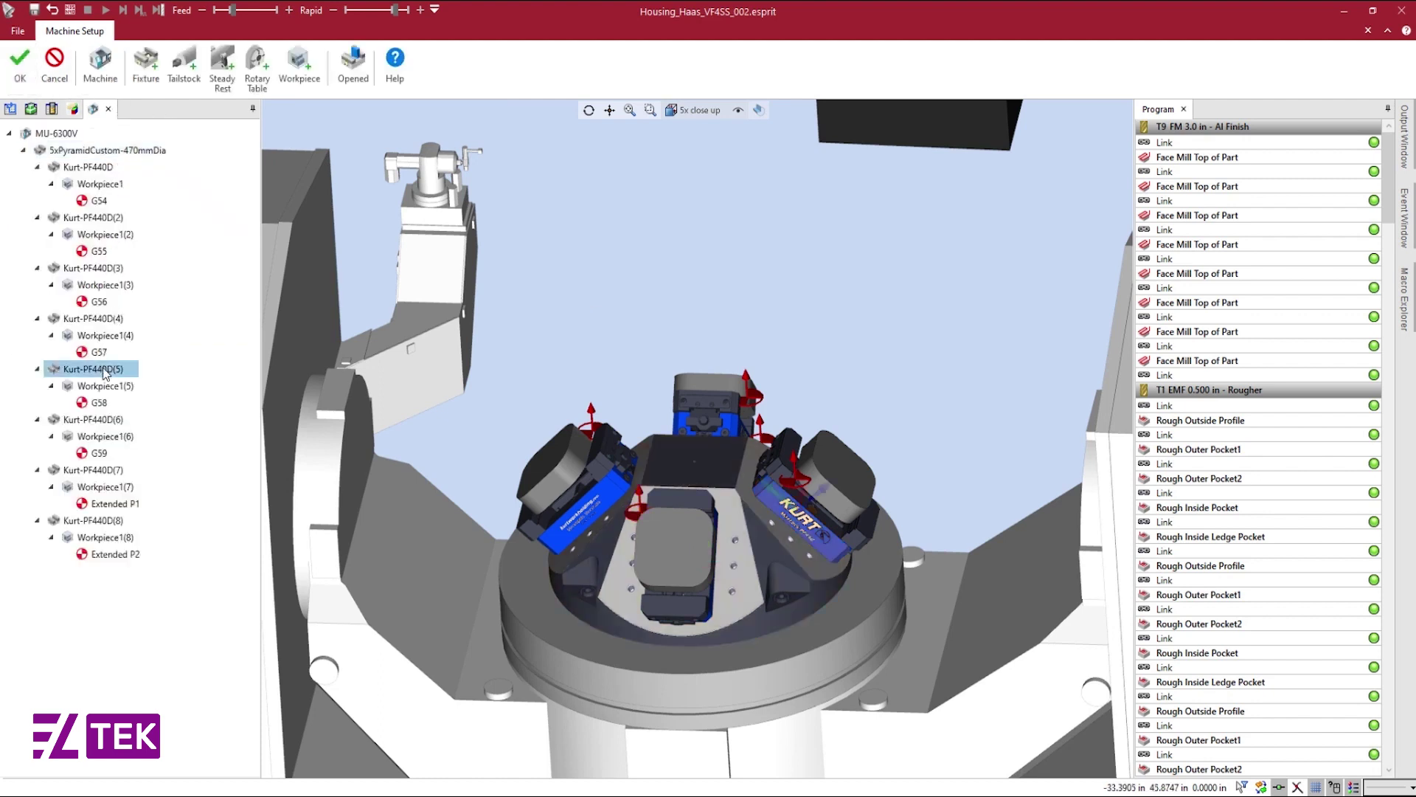
key("Delete")
key("Delete")
key("Delete")
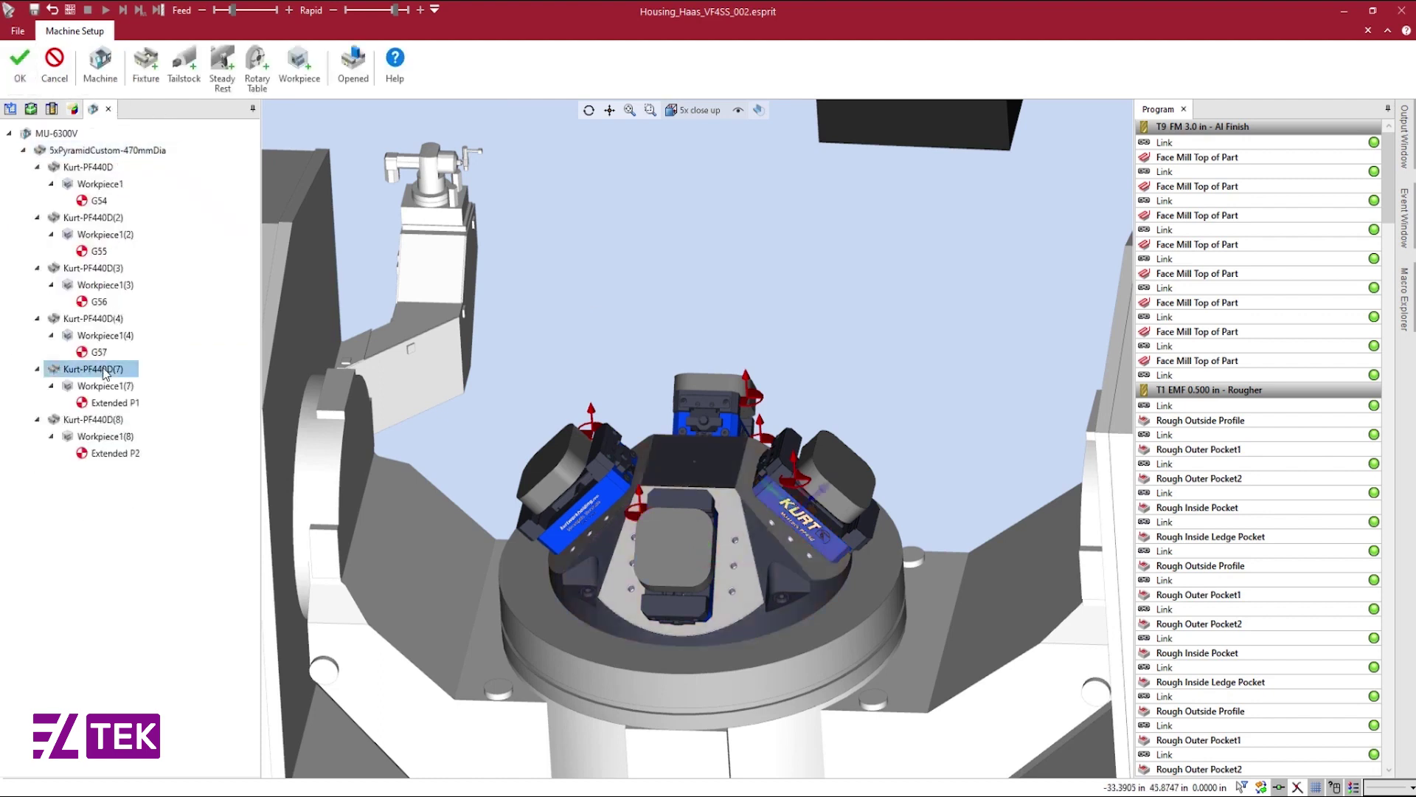
key("Delete")
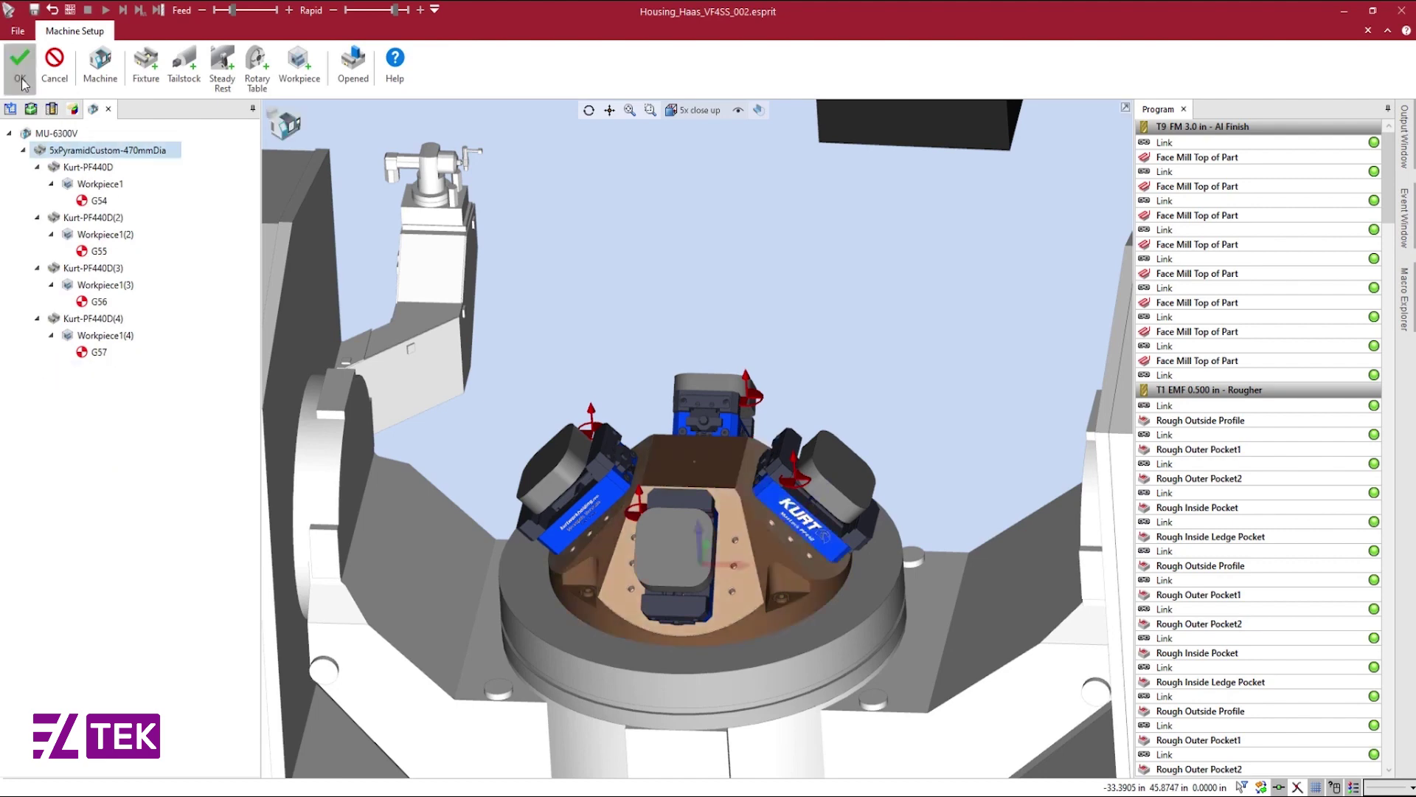
left_click(20, 74)
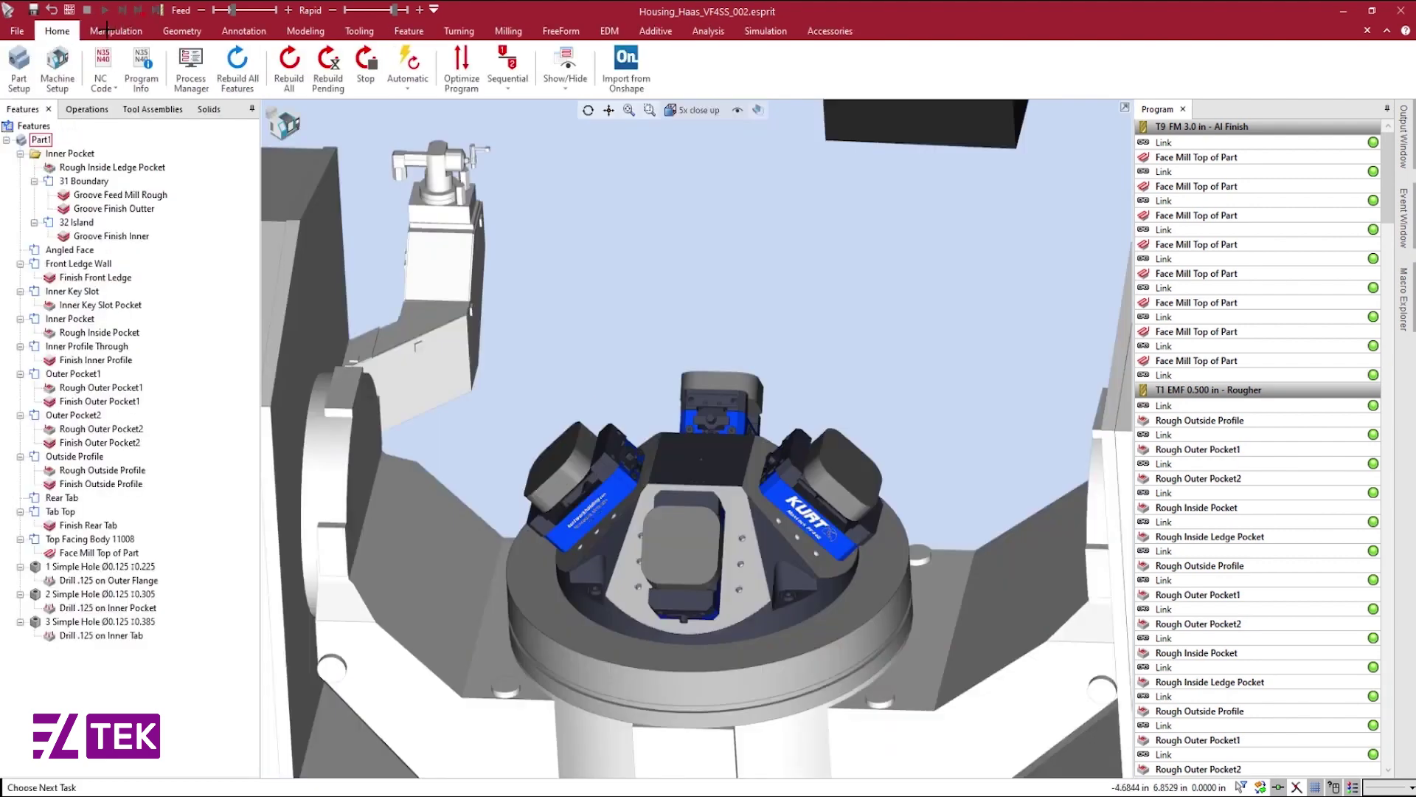